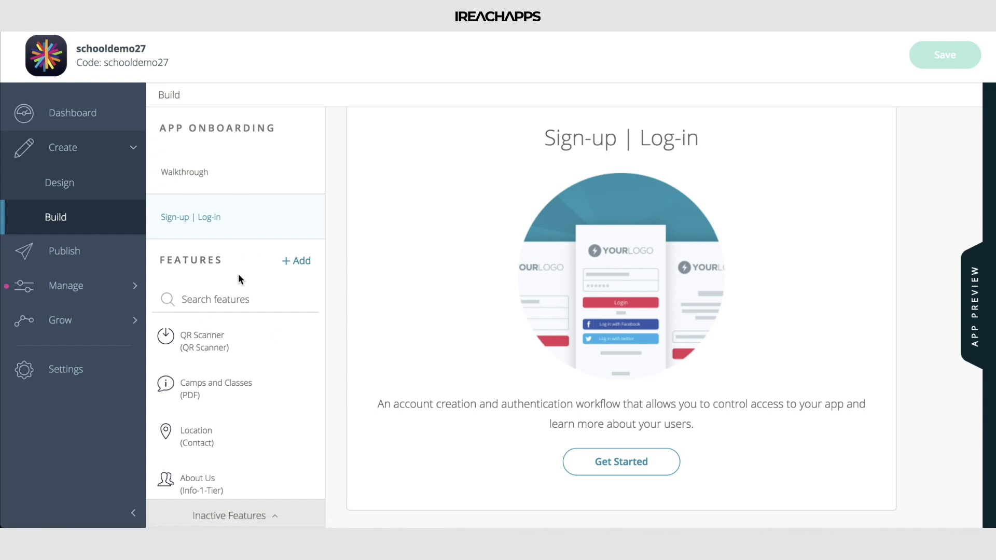
- Start the Sign-up | Log-in setup and enable the App Onboarding Sign-up screens and messaging
{"action": "scroll", "coordinate": [215, 409], "scroll_direction": "down", "scroll_amount": 5}
{"action": "scroll", "coordinate": [215, 408], "scroll_direction": "up", "scroll_amount": 5}
{"action": "left_click", "coordinate": [631, 471]}
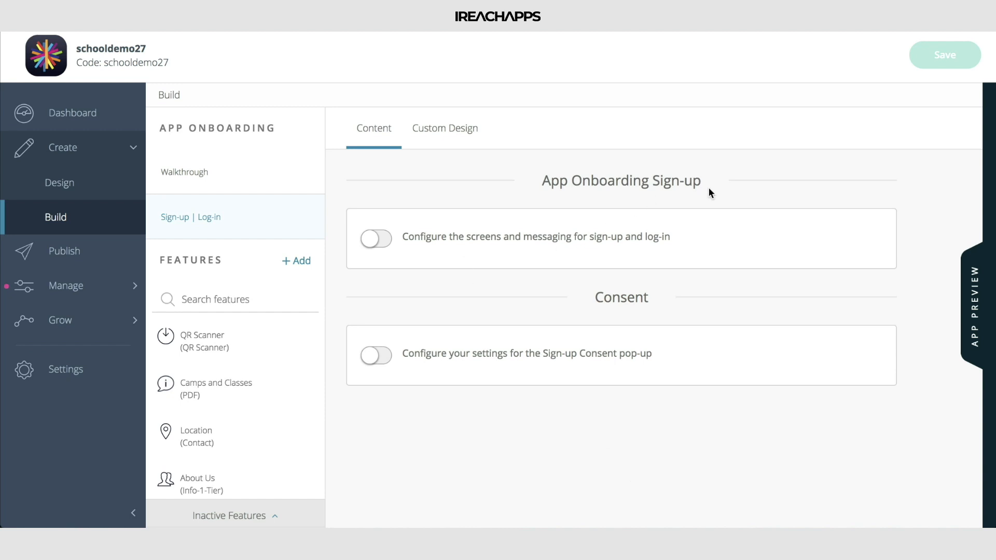
{"action": "left_click", "coordinate": [376, 239]}
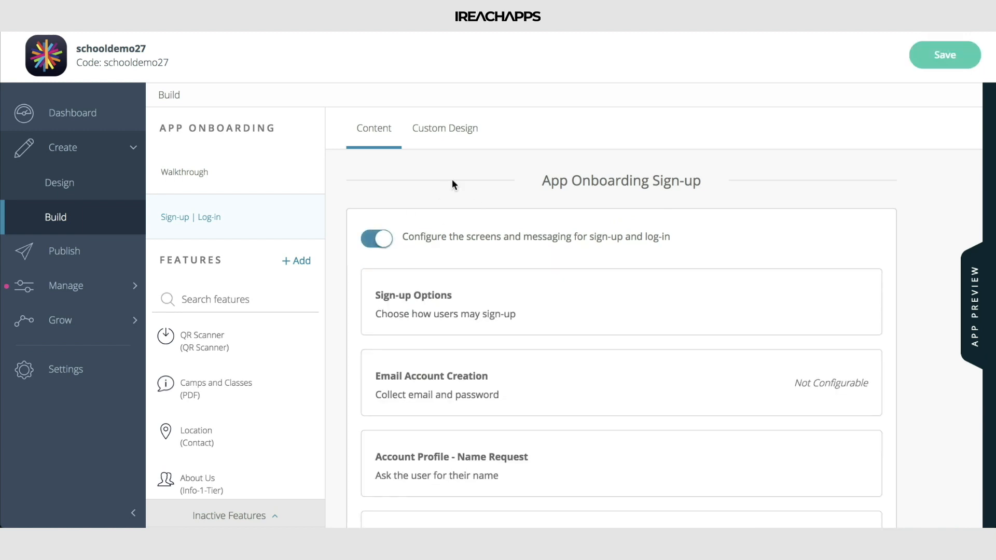
- In the Sign-up Options, enable Skip Sign-up and Google sign-up, and save the changes to the app
{"action": "scroll", "coordinate": [452, 179], "scroll_direction": "down", "scroll_amount": 2}
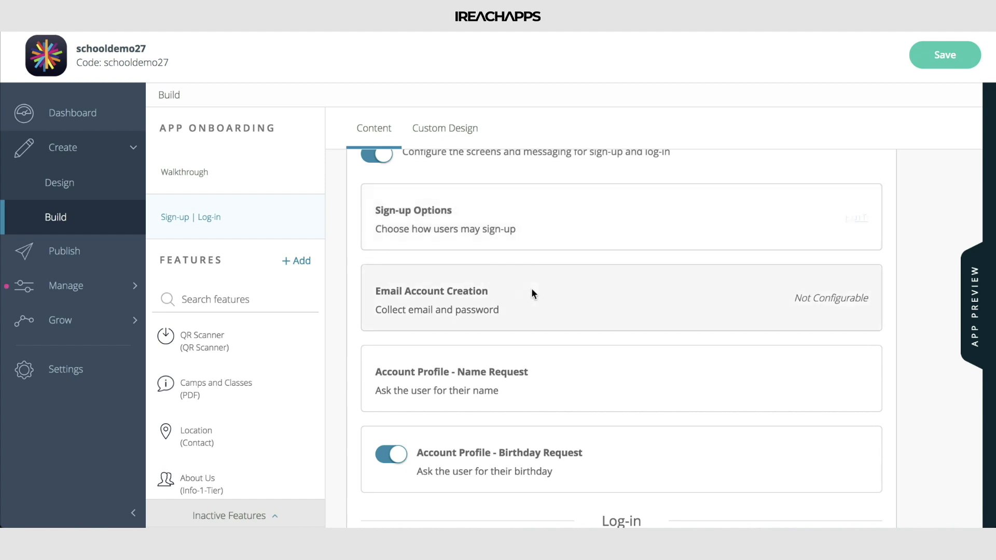
{"action": "scroll", "coordinate": [587, 318], "scroll_direction": "down", "scroll_amount": 1}
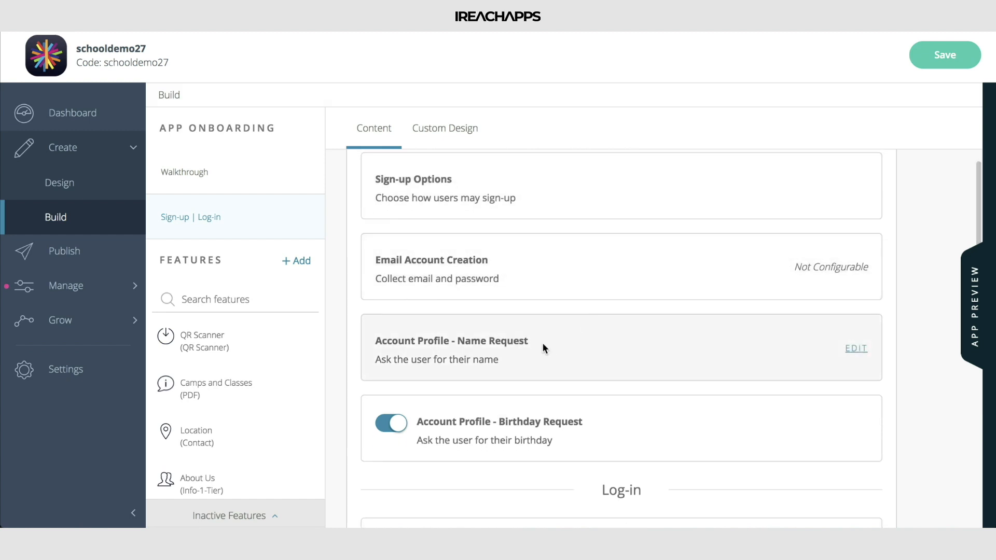
{"action": "scroll", "coordinate": [567, 432], "scroll_direction": "up", "scroll_amount": 3}
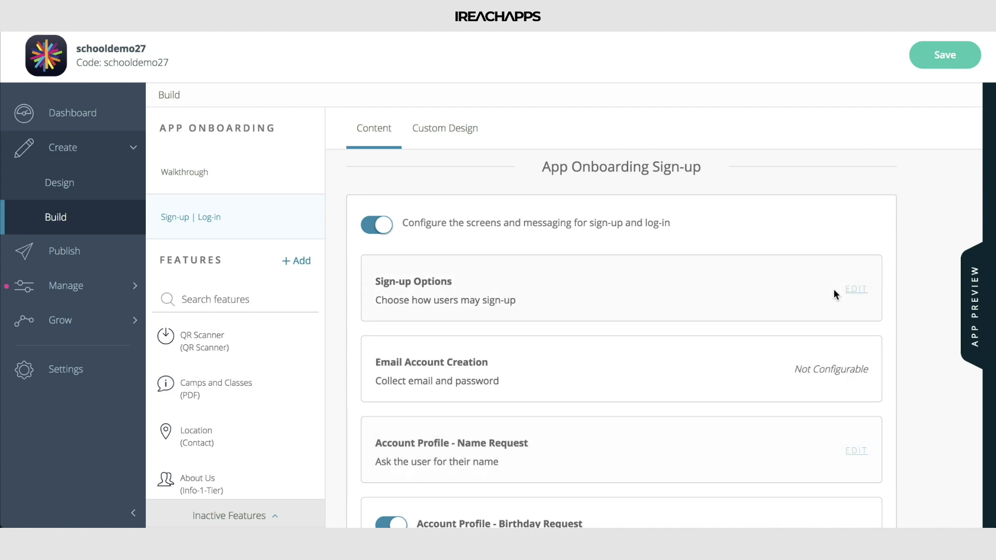
{"action": "left_click", "coordinate": [852, 290]}
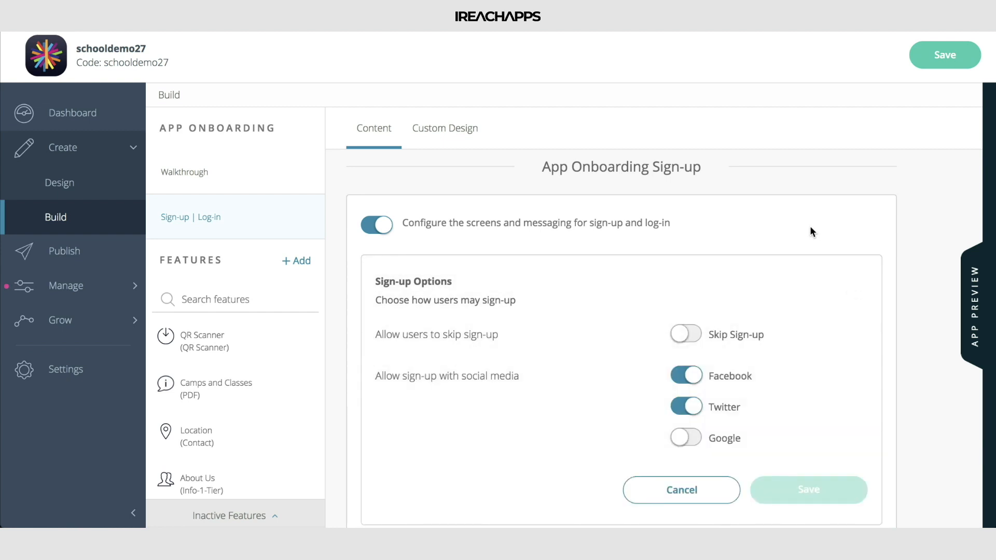
{"action": "scroll", "coordinate": [812, 231], "scroll_direction": "down", "scroll_amount": 1}
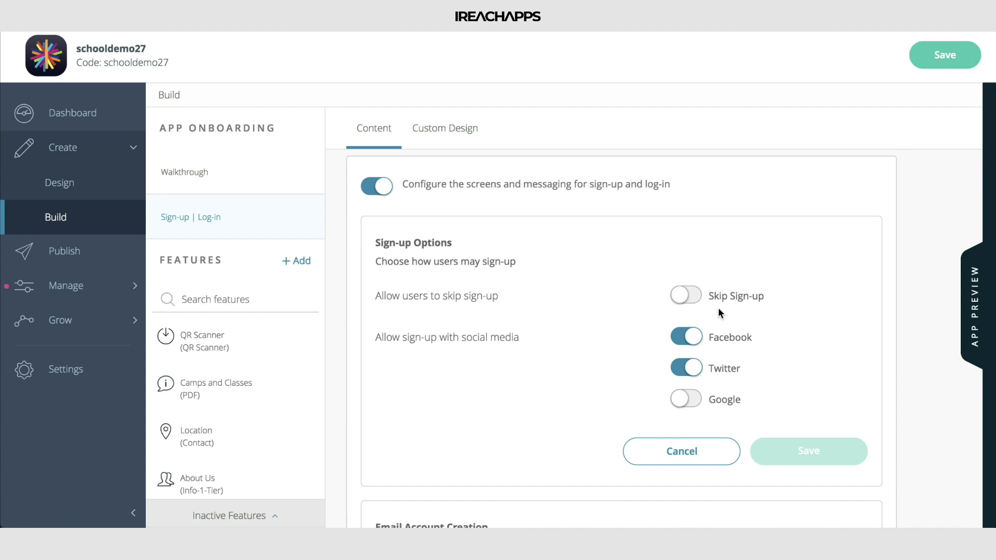
{"action": "left_click", "coordinate": [686, 300]}
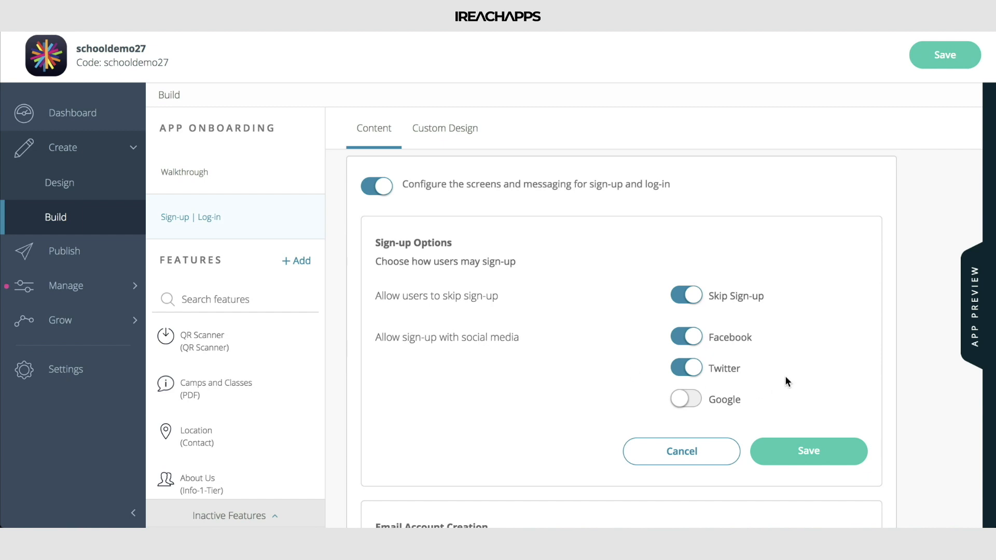
{"action": "left_click", "coordinate": [683, 399]}
{"action": "left_click", "coordinate": [830, 451]}
{"action": "left_click", "coordinate": [946, 57]}
- Open the Account Profile - Name Request settings for editing
{"action": "scroll", "coordinate": [670, 294], "scroll_direction": "down", "scroll_amount": 3}
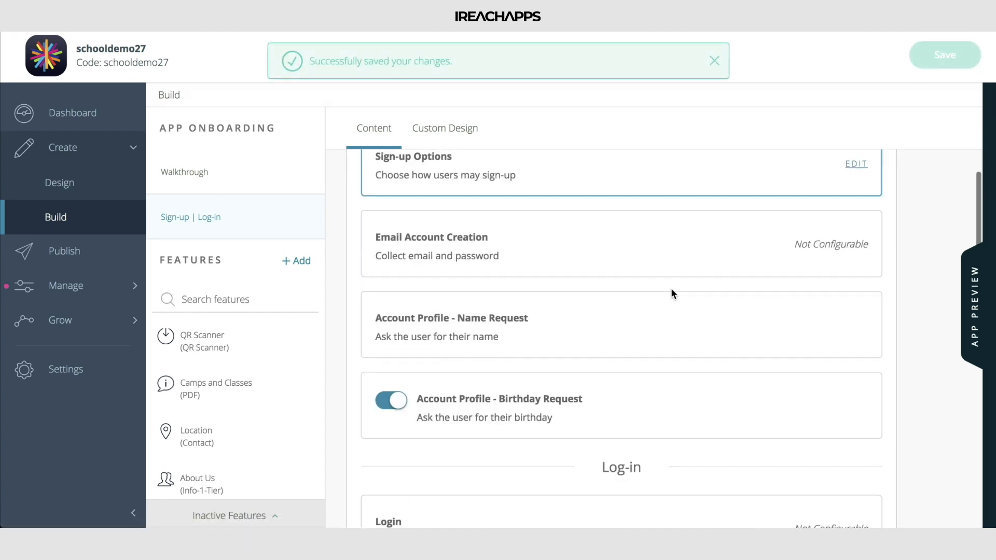
{"action": "scroll", "coordinate": [670, 294], "scroll_direction": "up", "scroll_amount": 1}
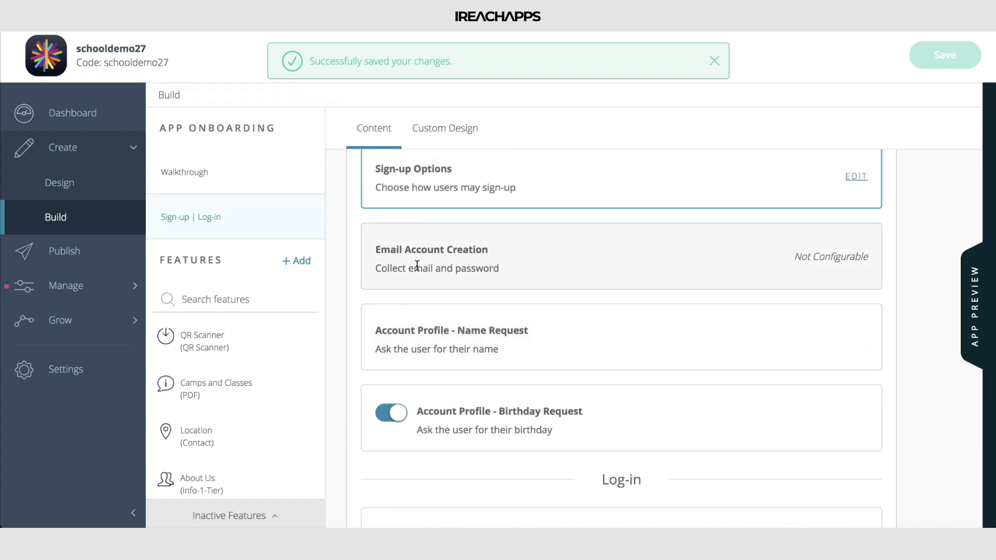
{"action": "scroll", "coordinate": [515, 270], "scroll_direction": "up", "scroll_amount": 1}
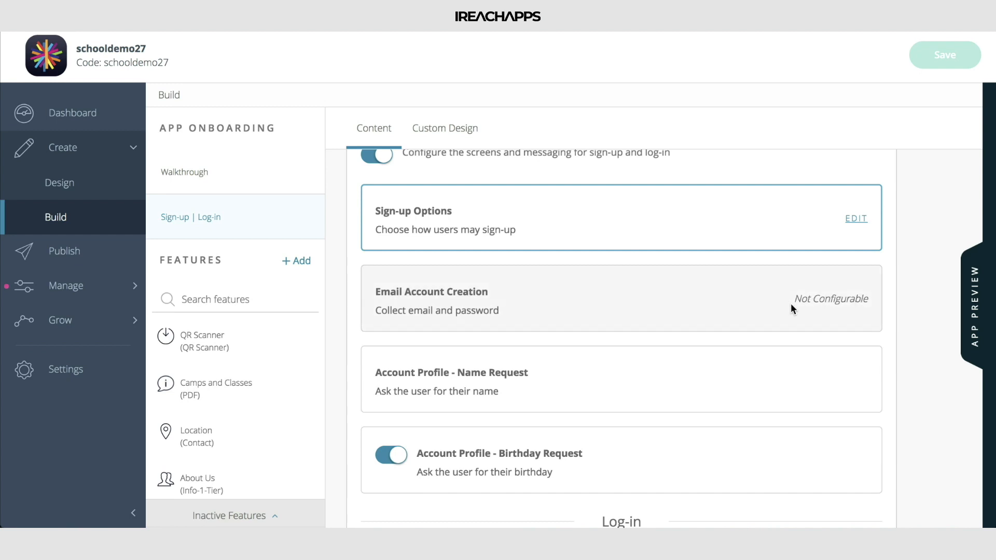
{"action": "scroll", "coordinate": [791, 303], "scroll_direction": "down", "scroll_amount": 2}
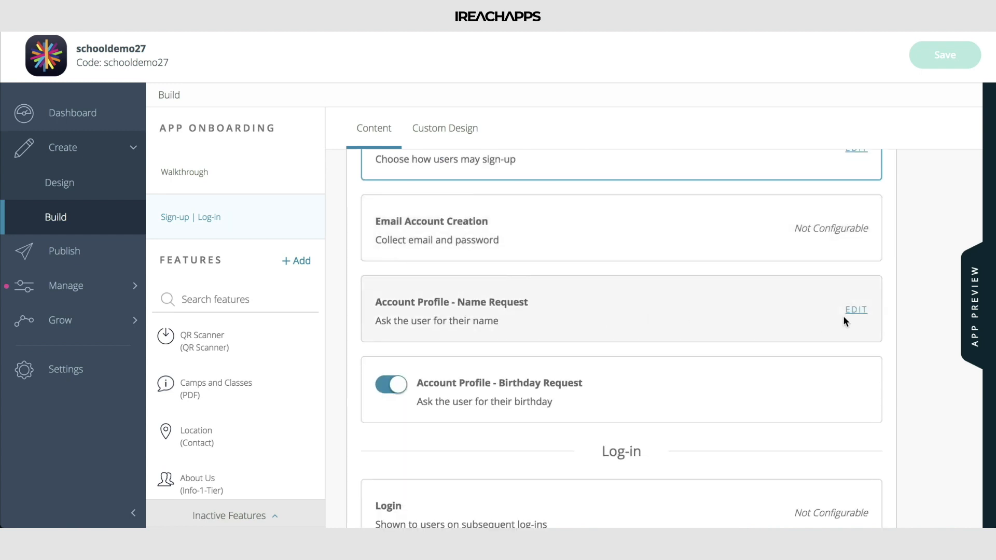
{"action": "left_click", "coordinate": [856, 310]}
{"action": "scroll", "coordinate": [555, 313], "scroll_direction": "down", "scroll_amount": 3}
{"action": "scroll", "coordinate": [556, 314], "scroll_direction": "up", "scroll_amount": 1}
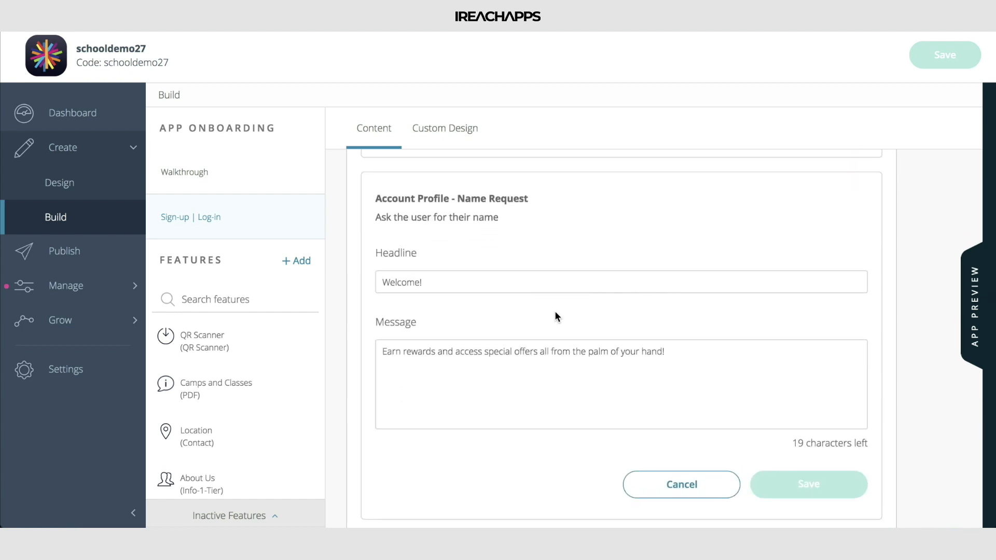
{"action": "left_click", "coordinate": [526, 289]}
{"action": "key", "text": "super+a"}
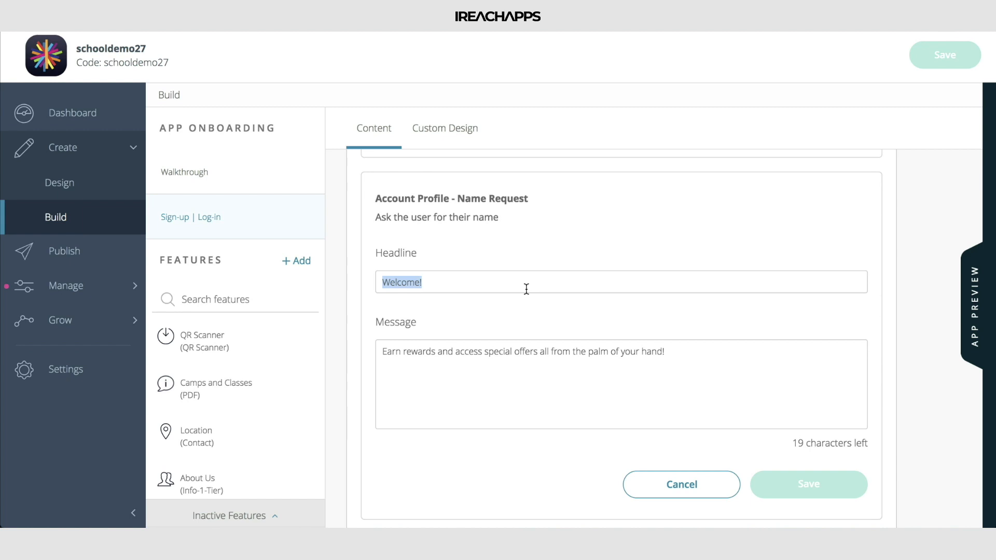
{"action": "left_click", "coordinate": [537, 266]}
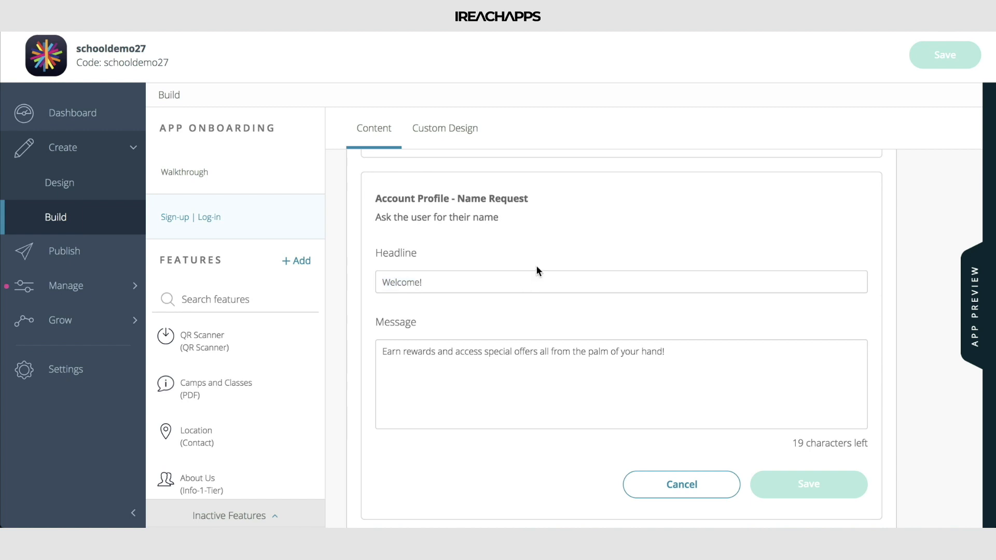
- Replace the Name Request message with "Enter your name so we can identify your relationship with your child." and save the app changes
{"action": "left_click", "coordinate": [445, 350]}
{"action": "key", "text": "super+a"}
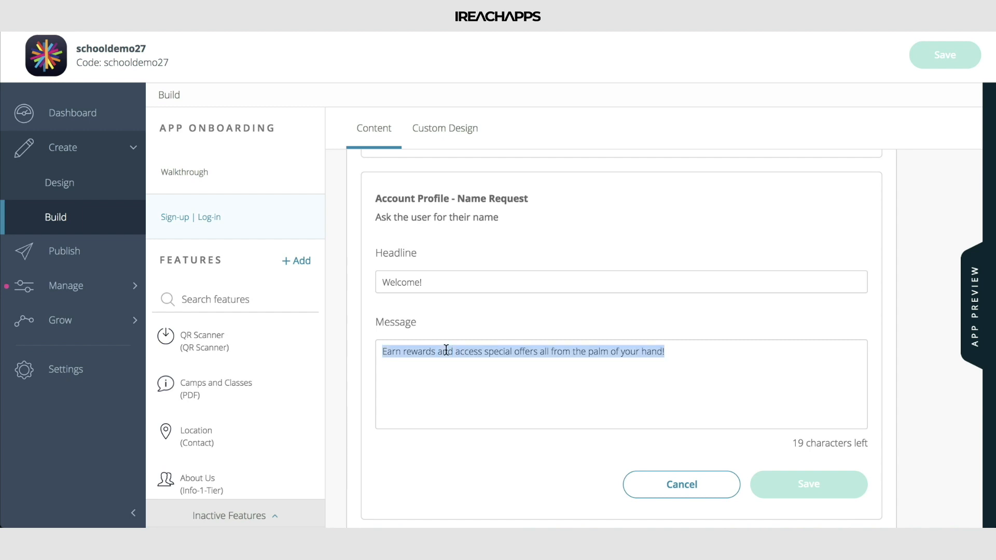
{"action": "type", "text": "Enter your "}
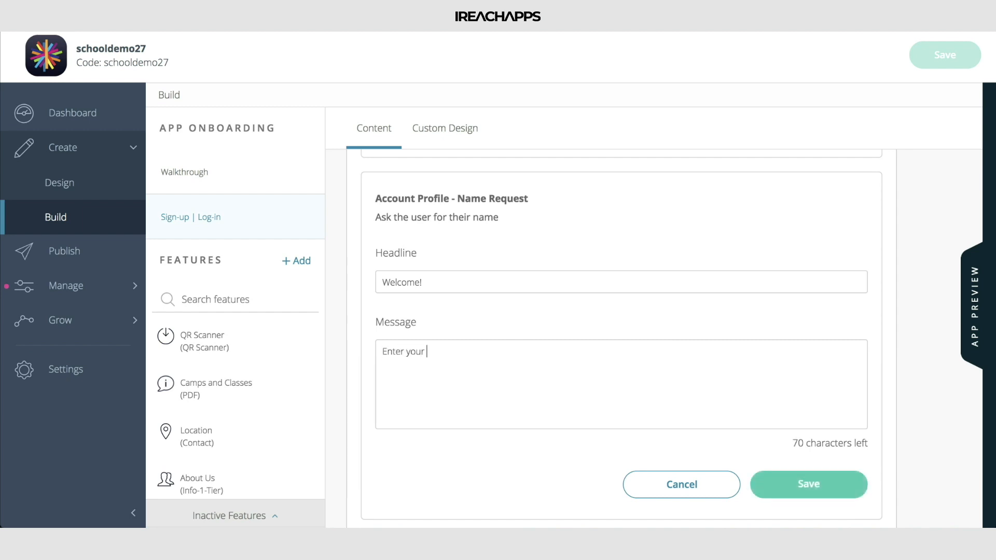
{"action": "type", "text": "name so we can identify"}
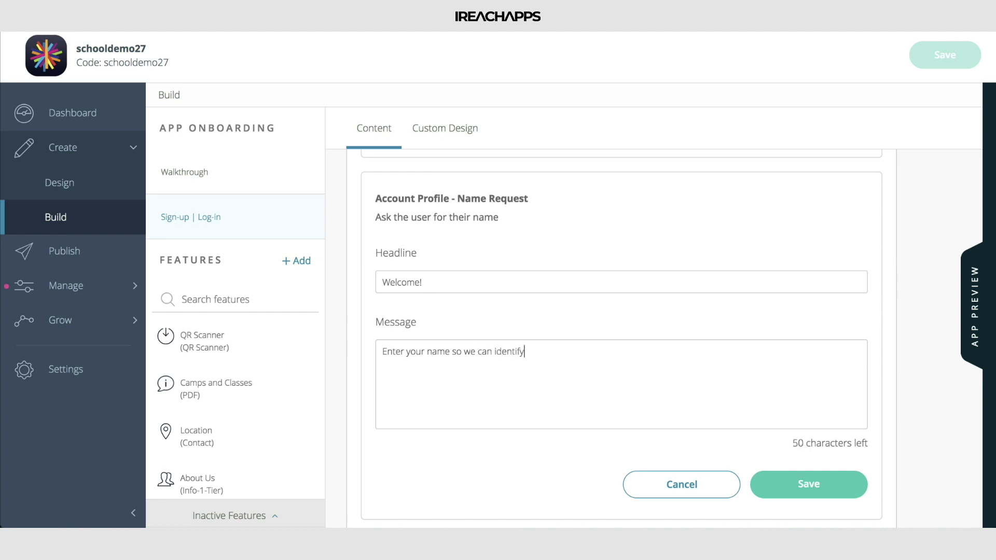
{"action": "type", "text": " your relationship with your child."}
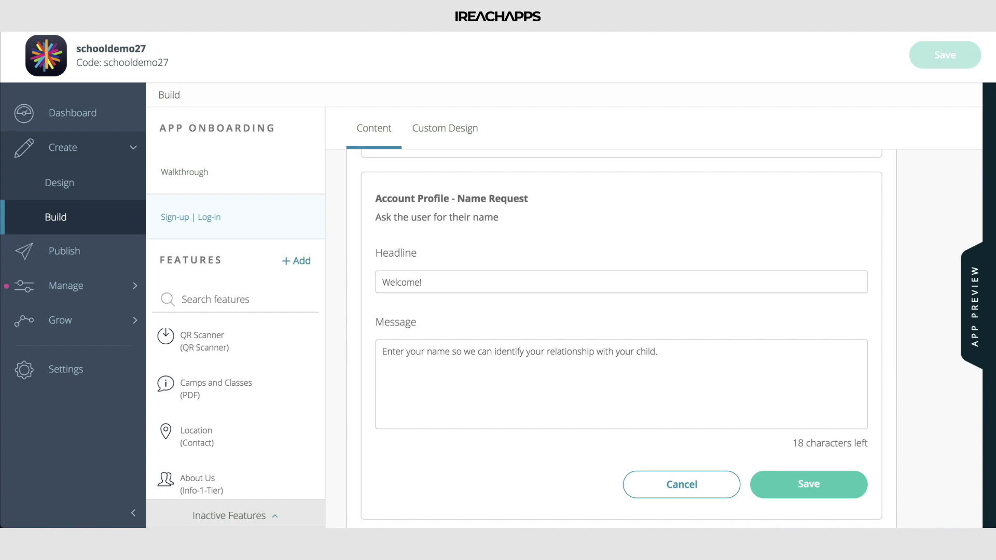
{"action": "scroll", "coordinate": [691, 399], "scroll_direction": "down", "scroll_amount": 2}
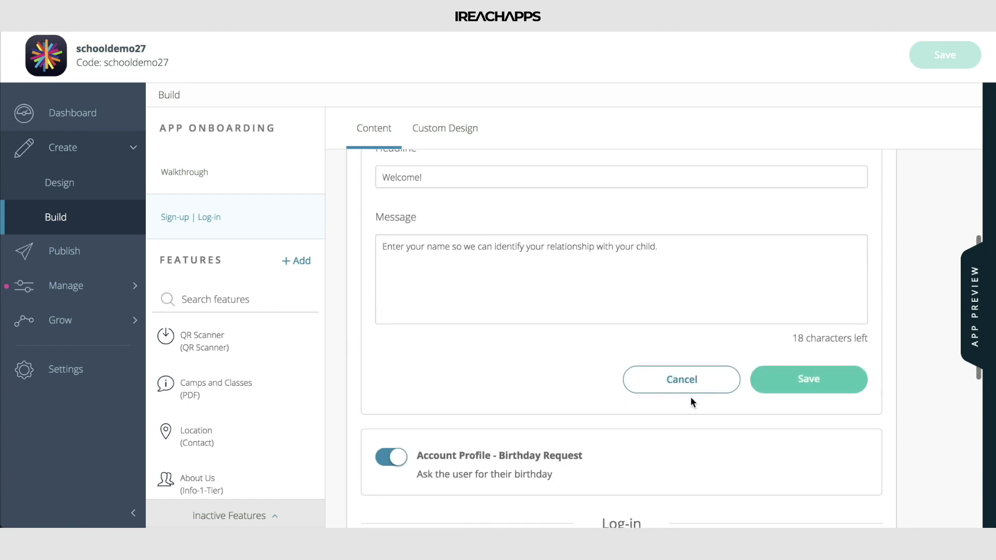
{"action": "left_click", "coordinate": [813, 388]}
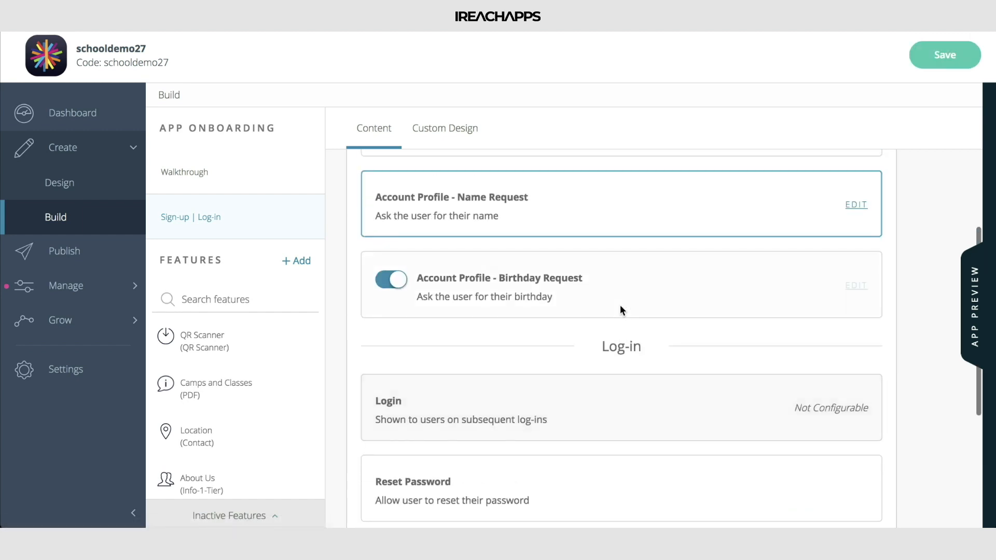
{"action": "left_click", "coordinate": [945, 56]}
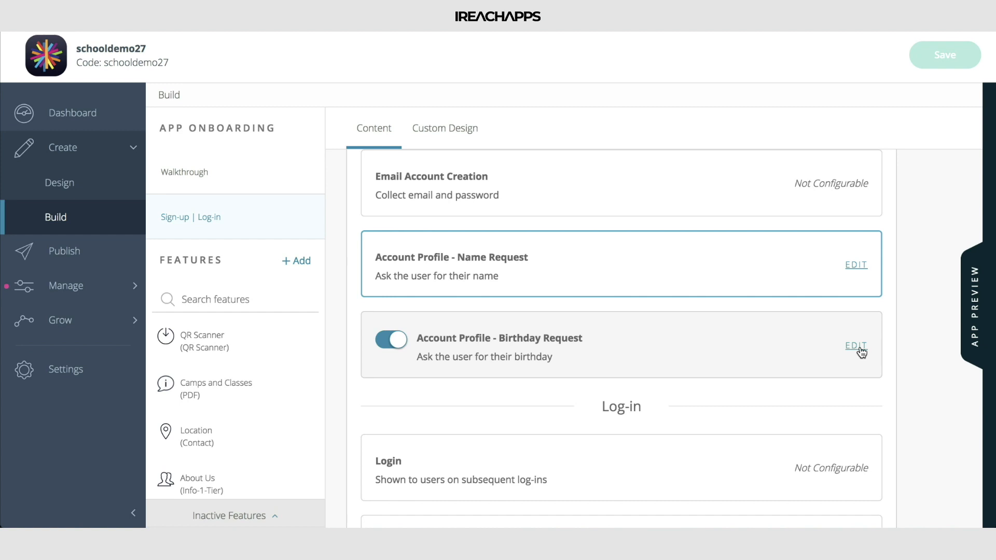
- Disable the Account Profile - Birthday Request and save the change
{"action": "left_click", "coordinate": [391, 340]}
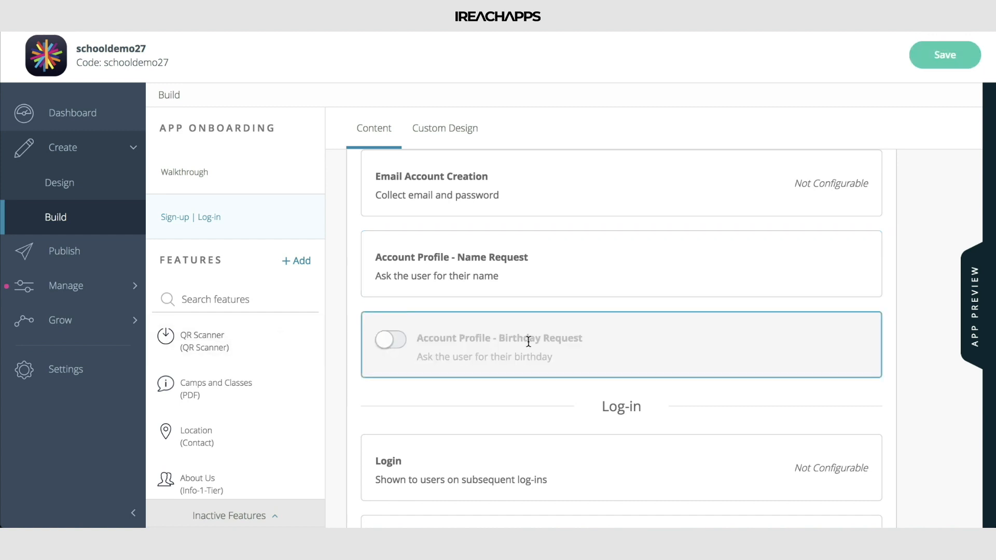
{"action": "left_click", "coordinate": [946, 63]}
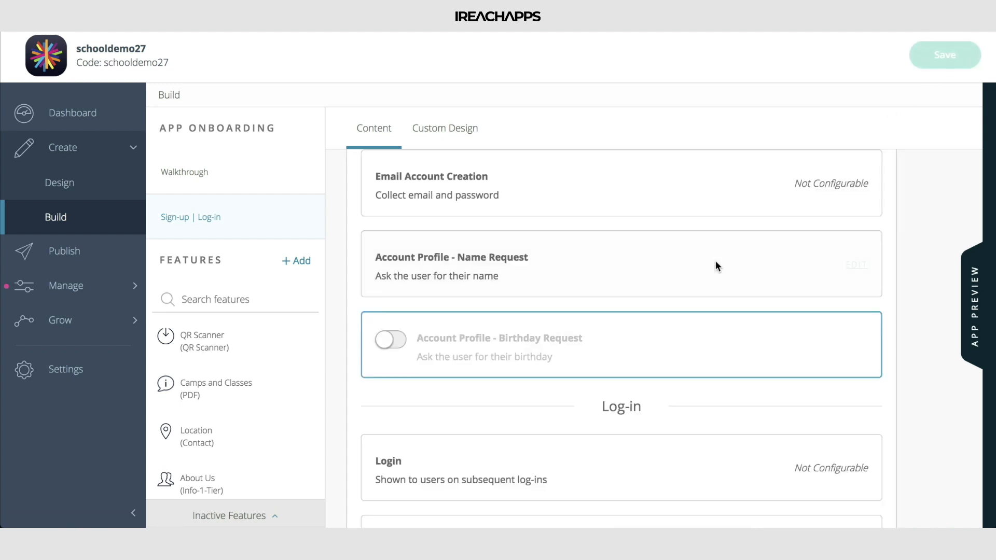
- Open the app preview and display the Sign-up Options screen in it
{"action": "scroll", "coordinate": [715, 261], "scroll_direction": "up", "scroll_amount": 3}
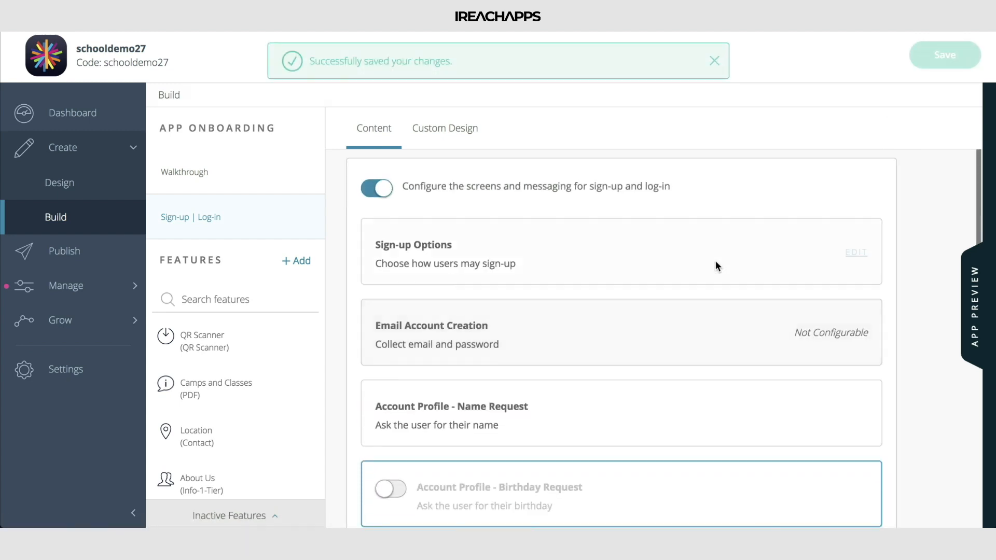
{"action": "left_click", "coordinate": [975, 311]}
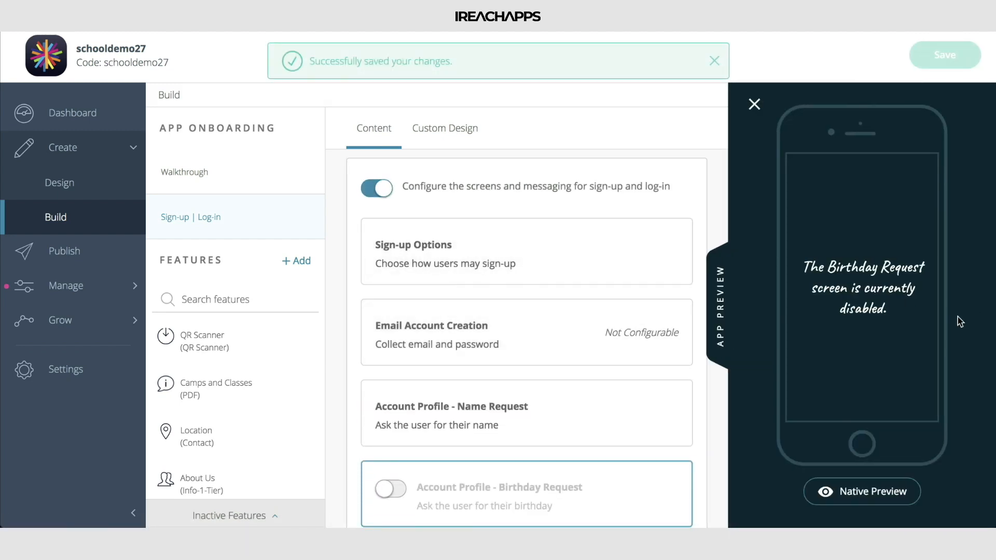
{"action": "left_click", "coordinate": [583, 261]}
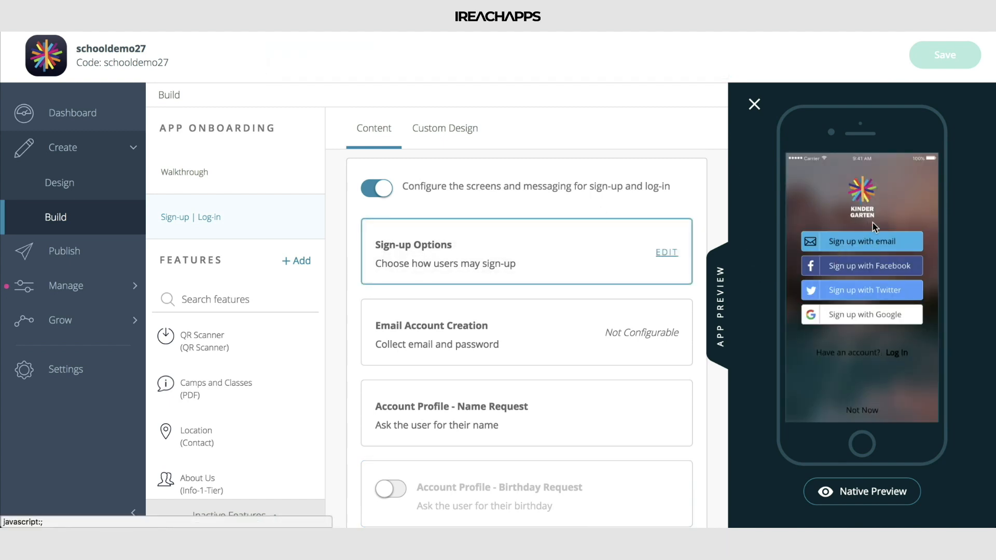
- Disable Google and Twitter sign-up in the Sign-up Options and save the changes to the app
{"action": "left_click", "coordinate": [667, 254]}
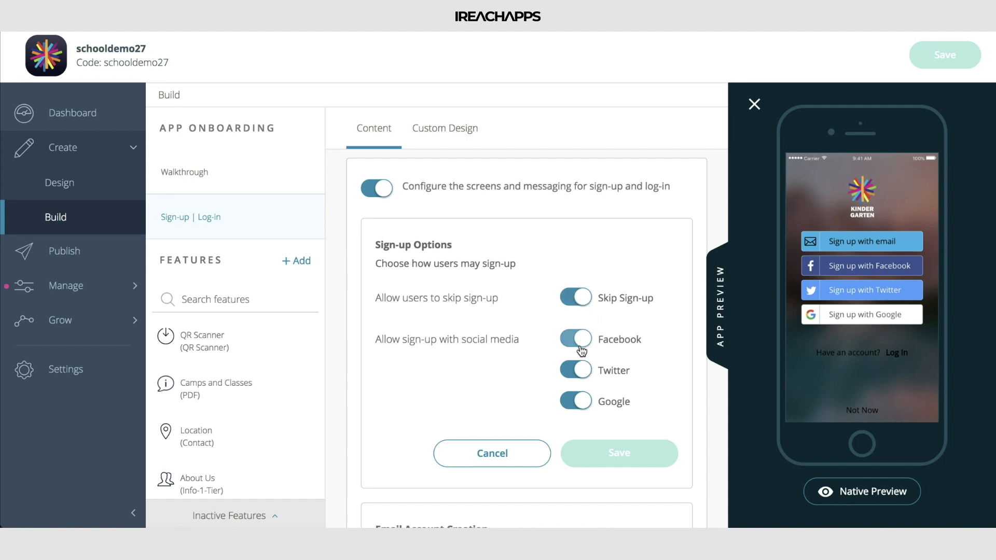
{"action": "left_click", "coordinate": [574, 400]}
{"action": "left_click", "coordinate": [577, 369]}
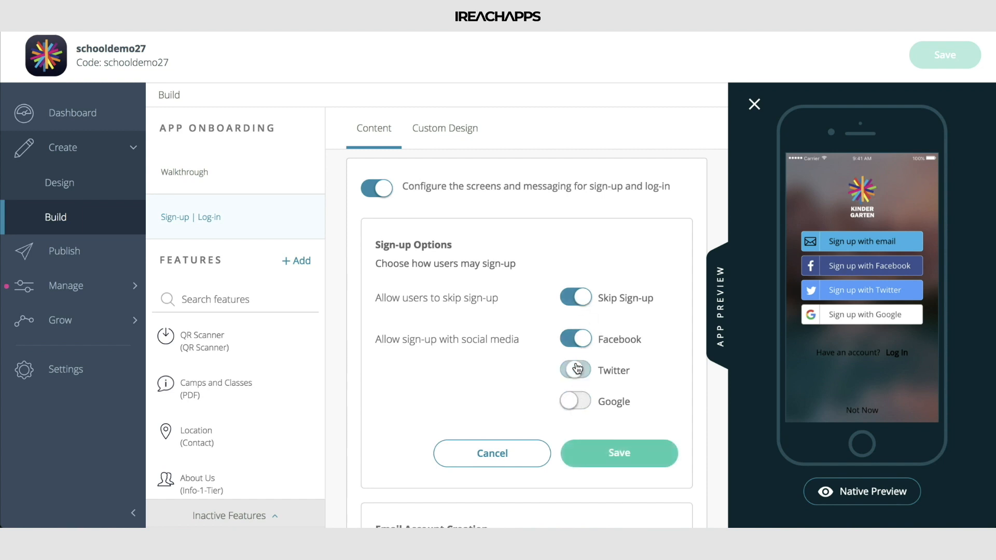
{"action": "left_click", "coordinate": [619, 452]}
{"action": "left_click", "coordinate": [955, 53]}
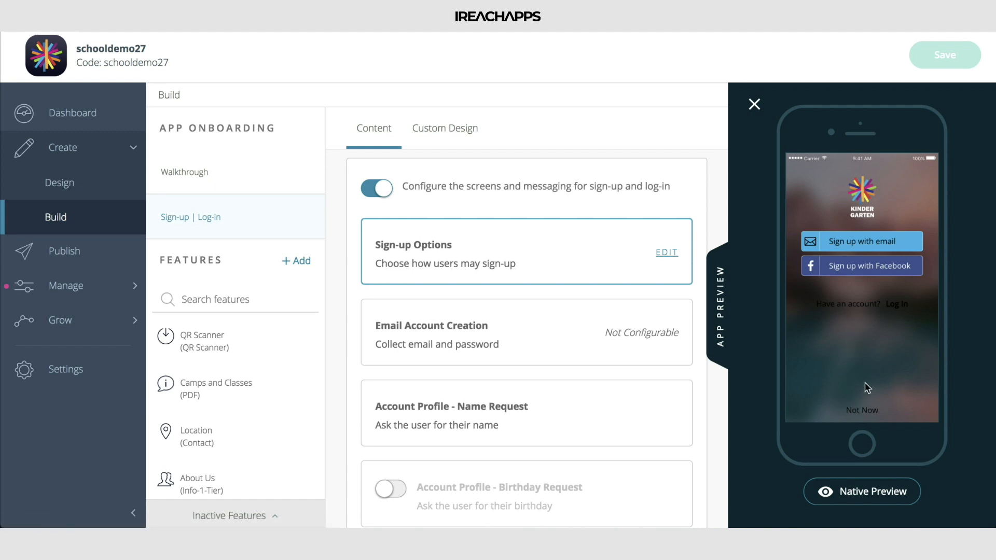
- In the custom design, change the phone background image to the blurred interior picture from Your Images and save
{"action": "left_click", "coordinate": [465, 143]}
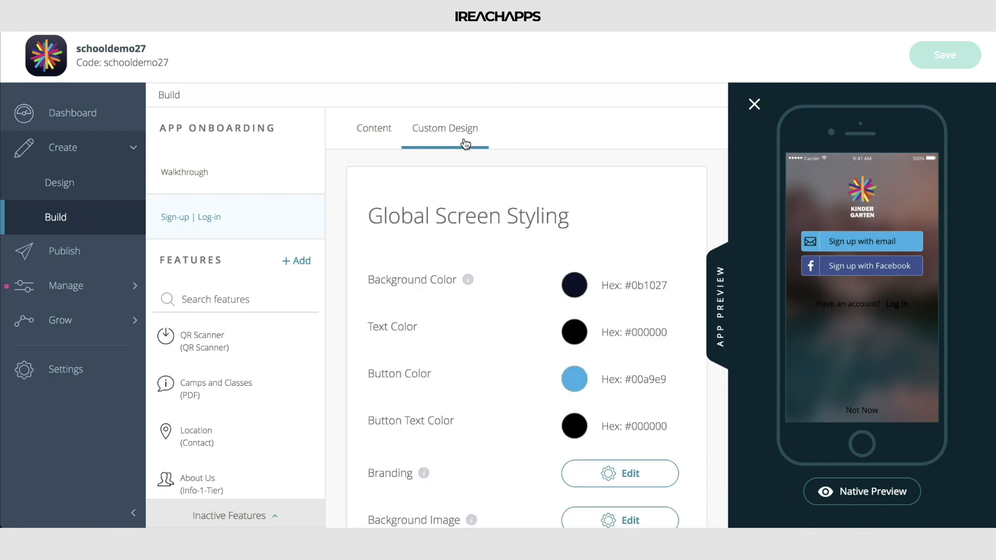
{"action": "scroll", "coordinate": [612, 236], "scroll_direction": "down", "scroll_amount": 1}
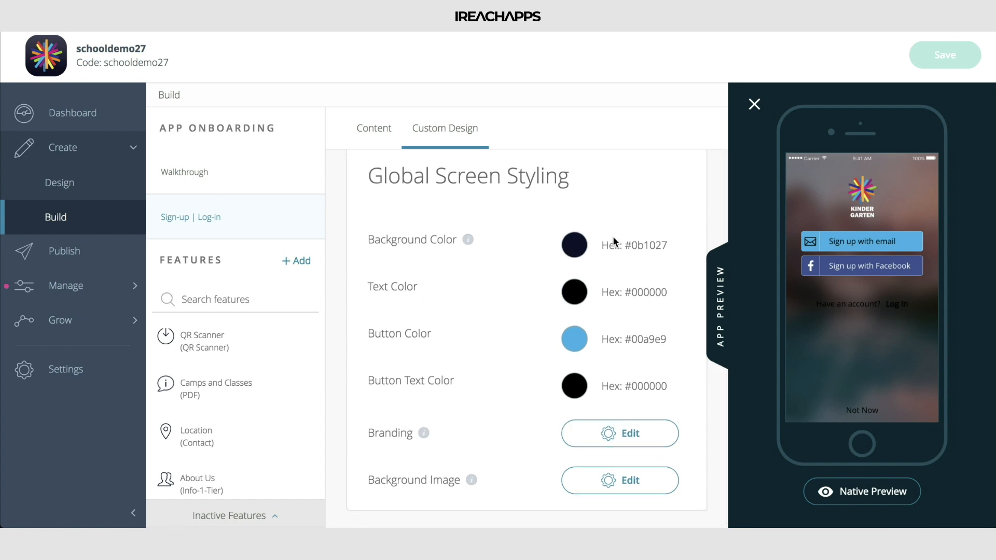
{"action": "left_click", "coordinate": [643, 485]}
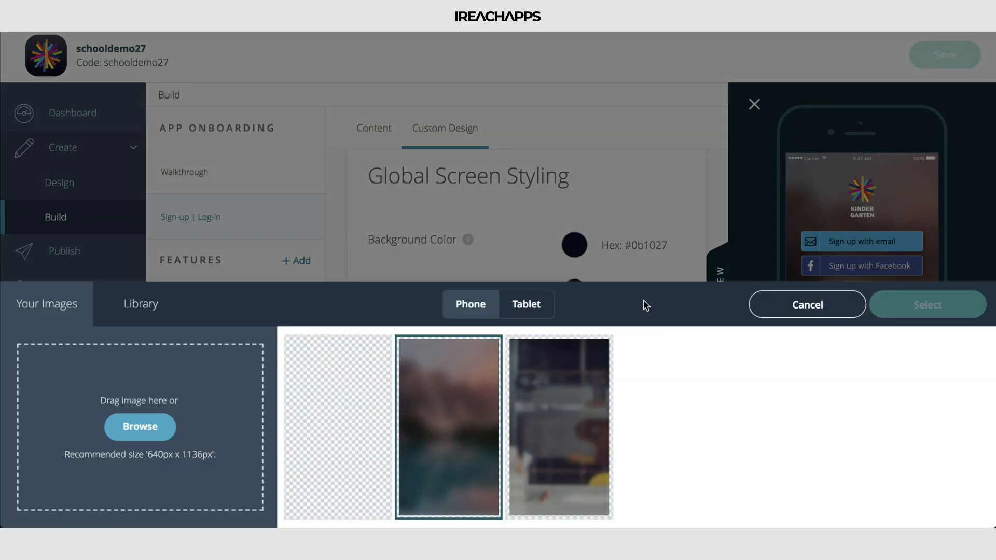
{"action": "left_click", "coordinate": [571, 356]}
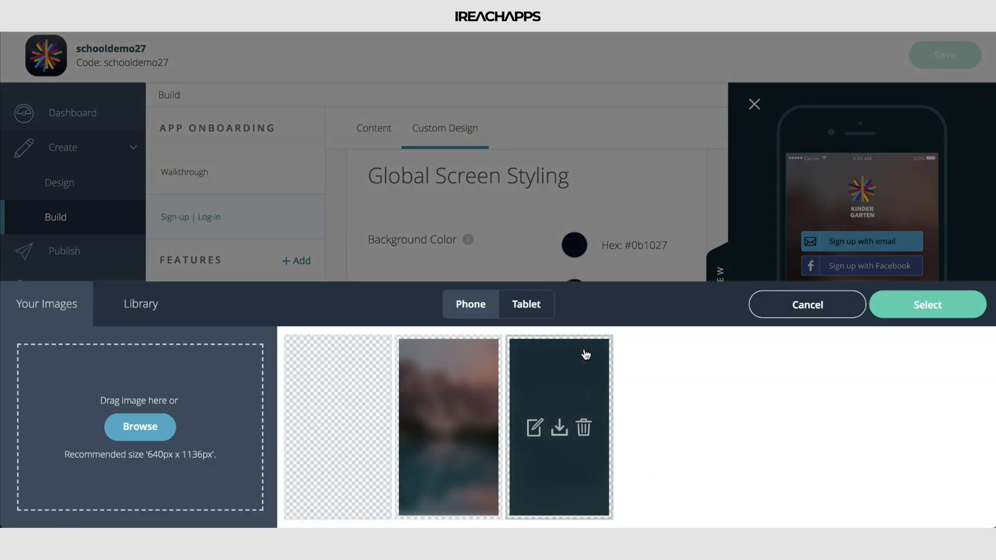
{"action": "left_click", "coordinate": [930, 308]}
{"action": "left_click", "coordinate": [945, 55]}
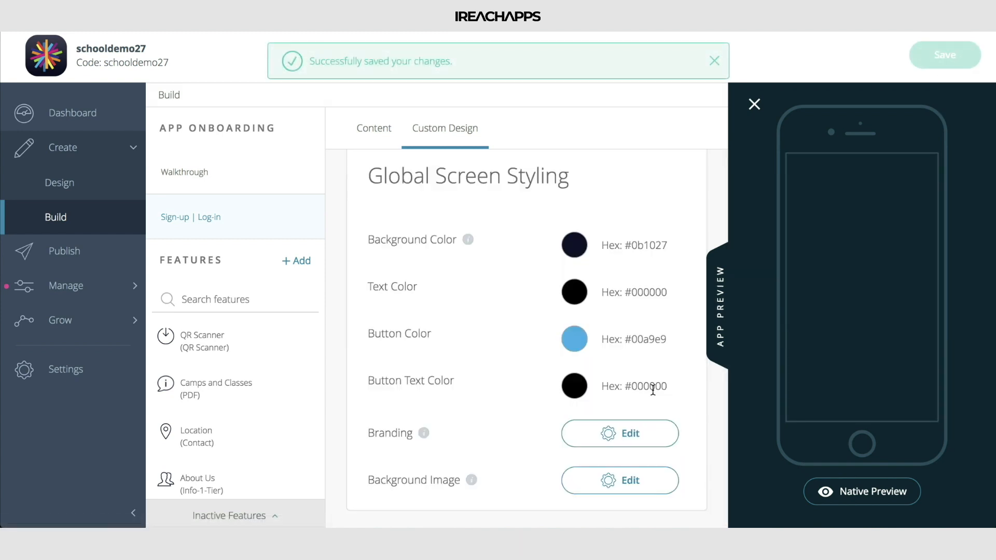
- Examine the images available for the Branding logo and close the image picker
{"action": "left_click", "coordinate": [625, 441]}
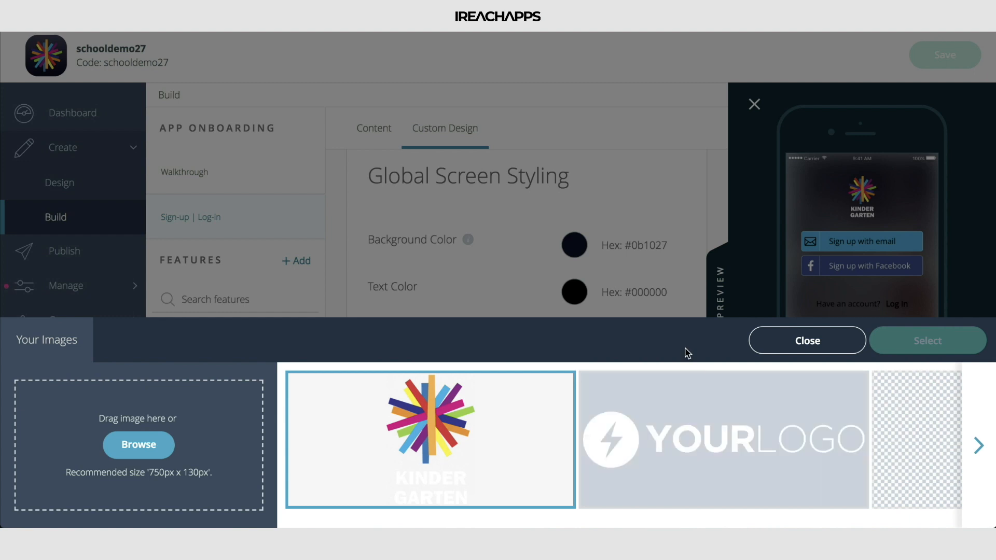
{"action": "mouse_move", "coordinate": [470, 410]}
{"action": "mouse_move", "coordinate": [429, 425]}
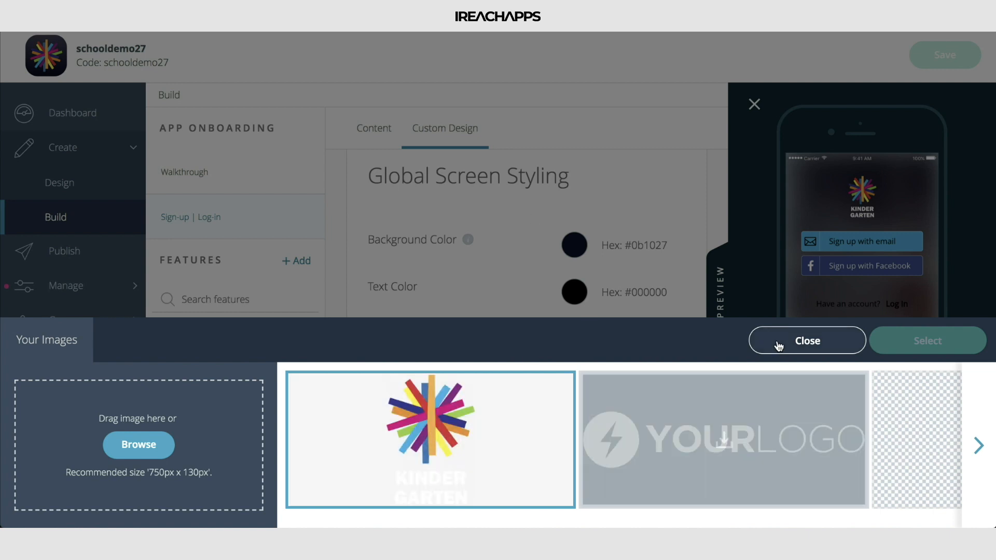
{"action": "left_click", "coordinate": [777, 341]}
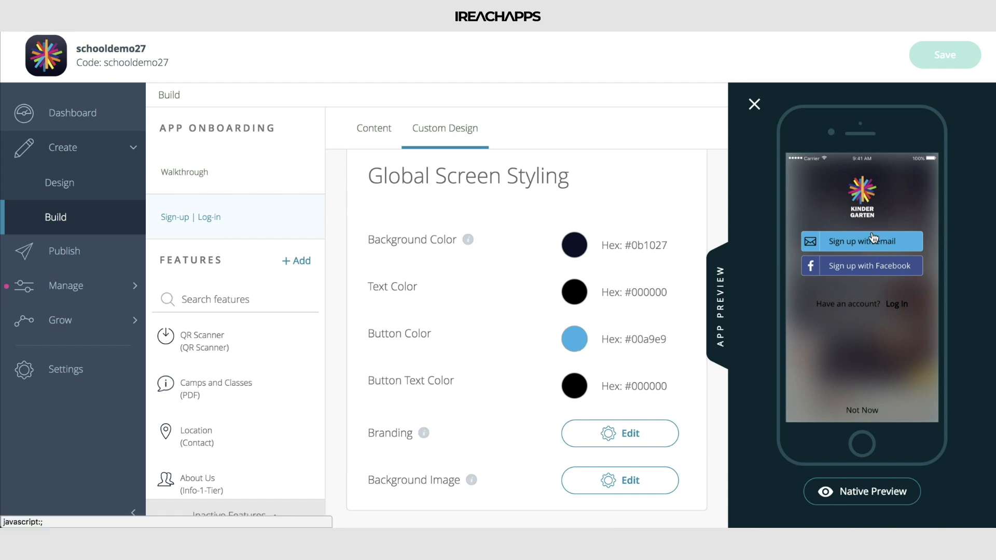
- Set the Button Color and Text Color in Global Screen Styling to white (#ffffff) and save the changes
{"action": "left_click", "coordinate": [574, 339]}
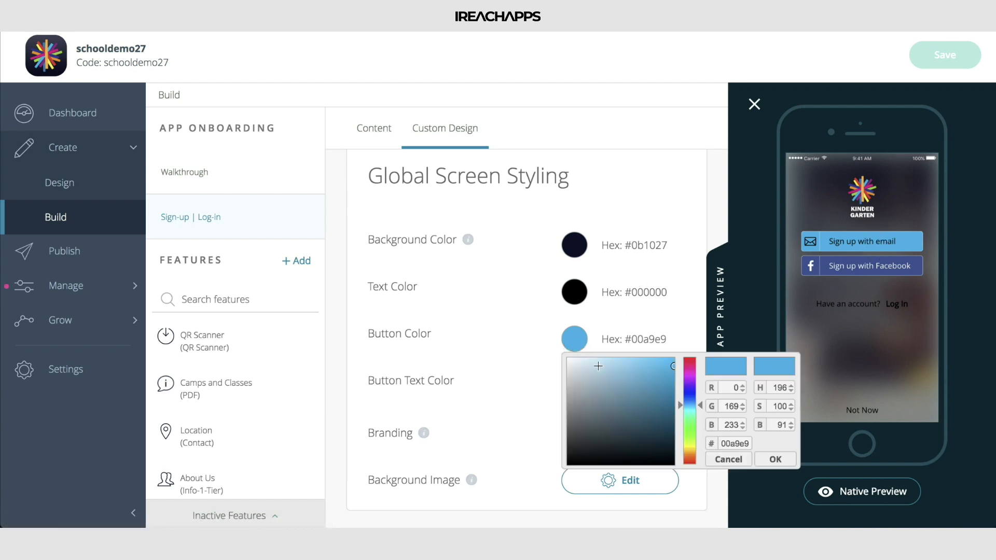
{"action": "left_click_drag", "start_coordinate": [596, 363], "coordinate": [539, 357]}
{"action": "left_click", "coordinate": [540, 357]}
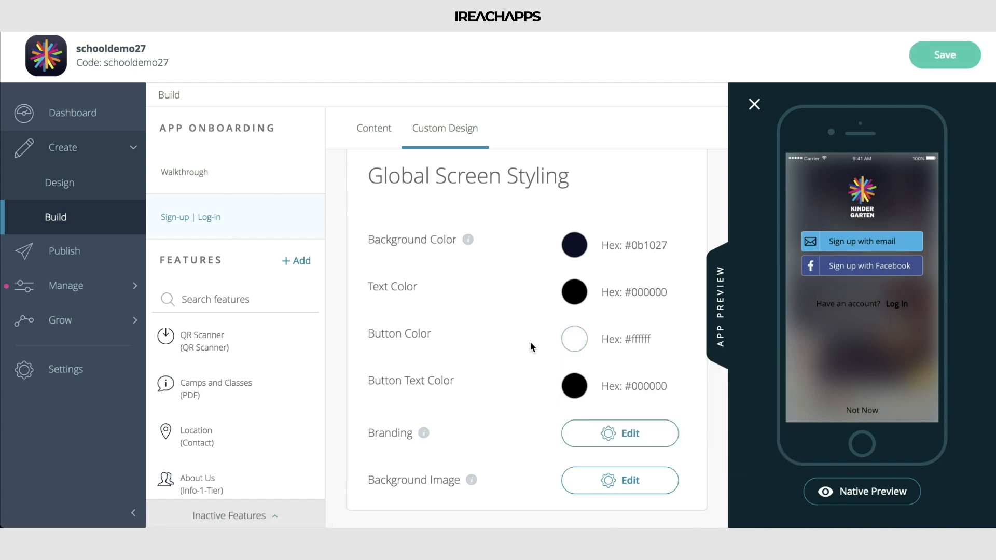
{"action": "left_click", "coordinate": [565, 294]}
{"action": "left_click_drag", "start_coordinate": [570, 317], "coordinate": [521, 288]}
{"action": "left_click", "coordinate": [520, 289]}
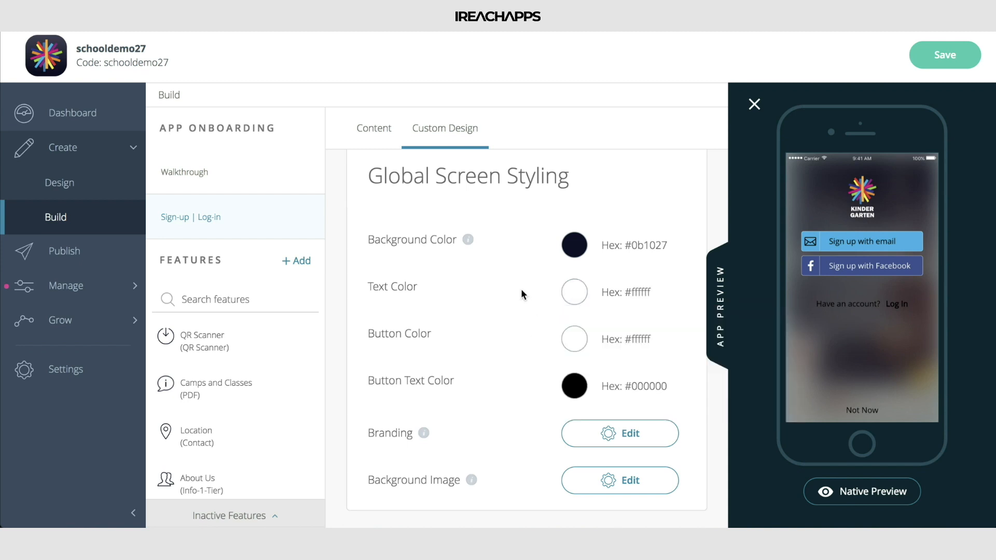
{"action": "left_click", "coordinate": [964, 64]}
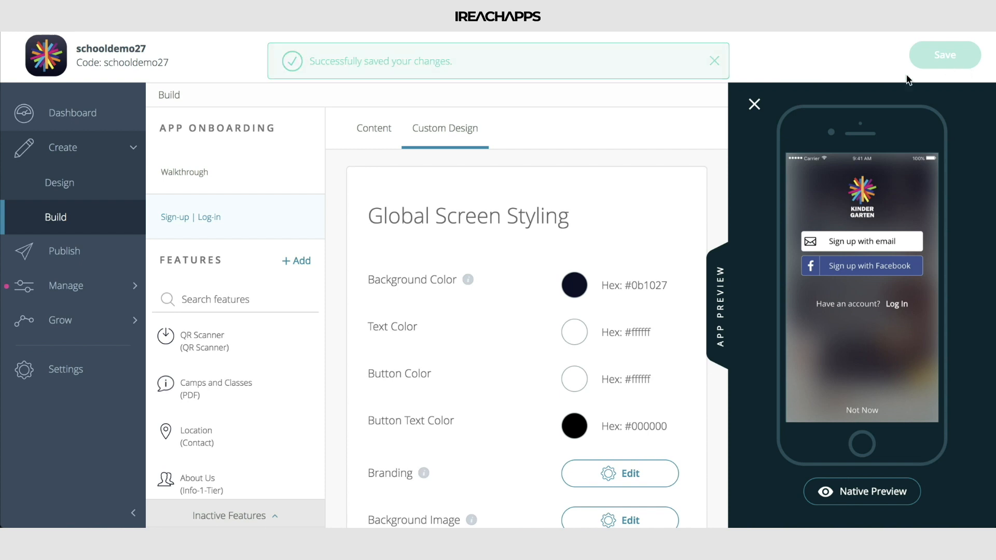
{"action": "scroll", "coordinate": [686, 261], "scroll_direction": "down", "scroll_amount": 1}
{"action": "scroll", "coordinate": [683, 257], "scroll_direction": "up", "scroll_amount": 1}
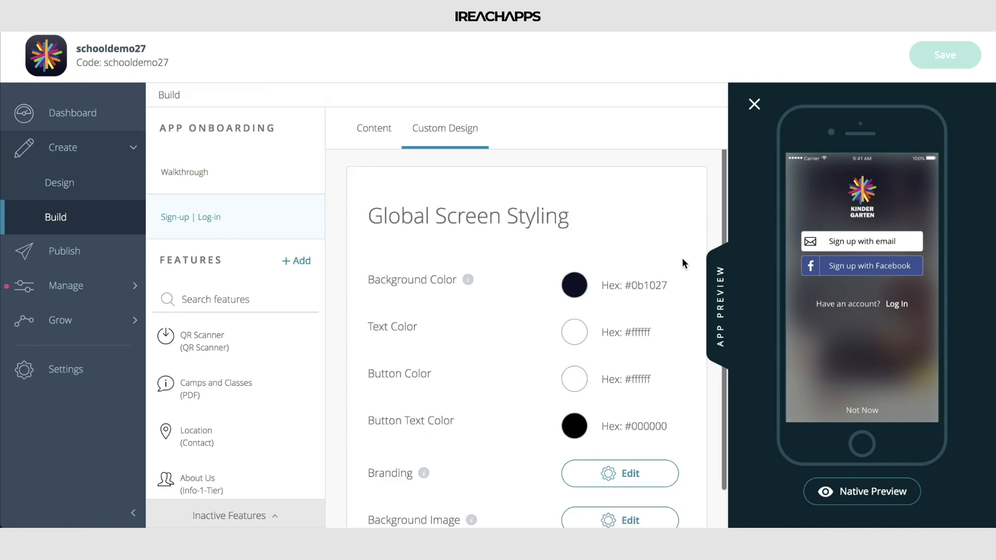
- Preview the Account Profile - Name Request screen, entering a first name and continuing to the app's home screen
{"action": "left_click", "coordinate": [374, 126]}
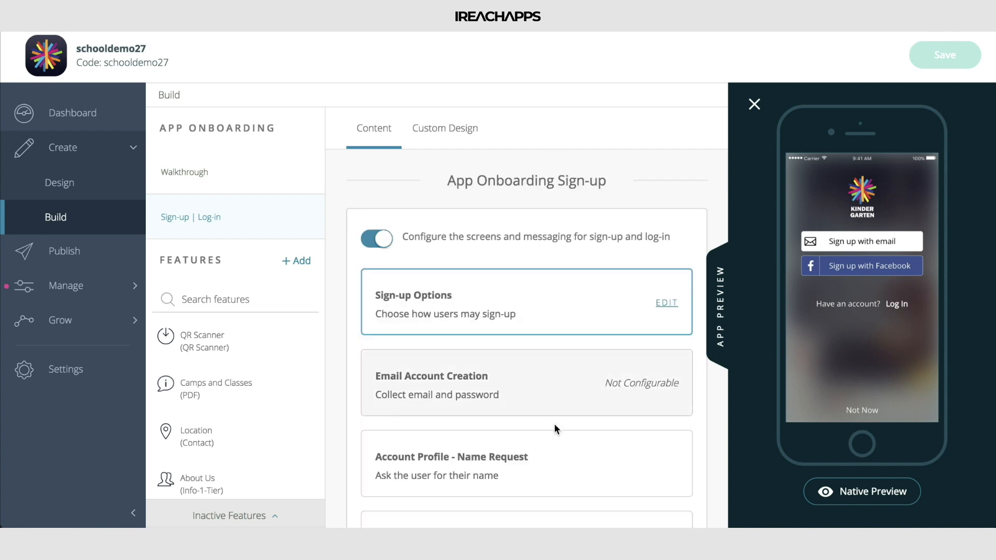
{"action": "left_click", "coordinate": [549, 452]}
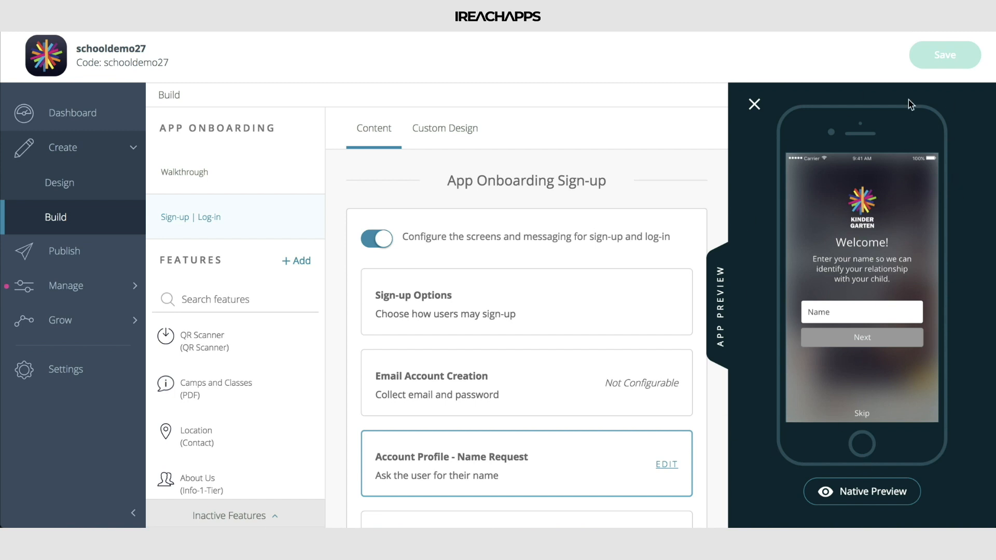
{"action": "left_click", "coordinate": [847, 310]}
{"action": "type", "text": "Nick"}
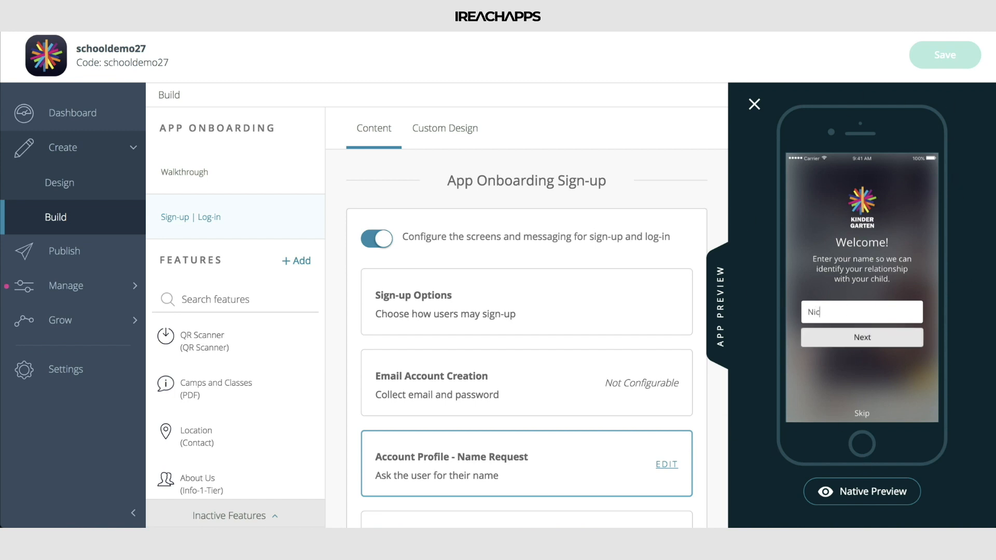
{"action": "left_click", "coordinate": [878, 345]}
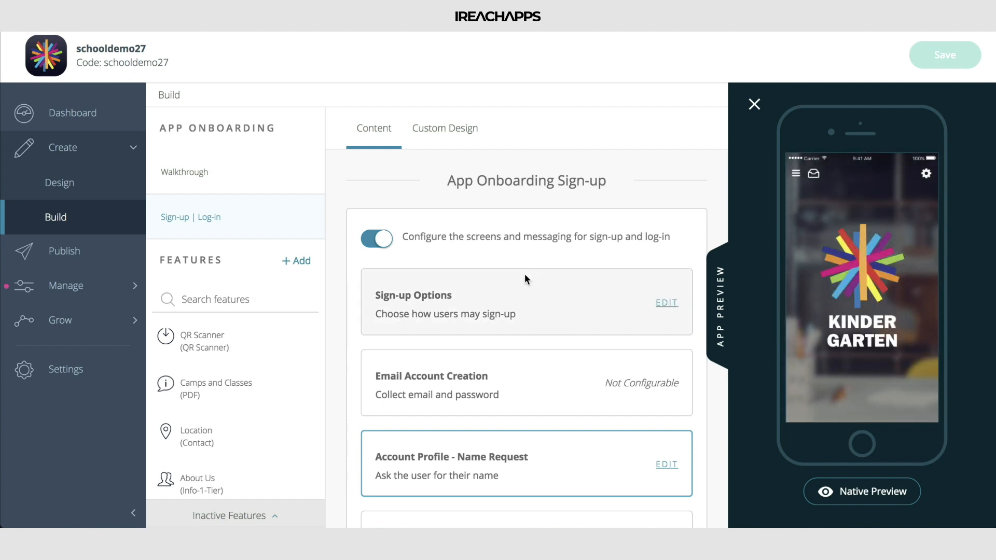
- Examine the headline and message of the Reset Password and Reset Password Confirmation screens, cancelling out of each
{"action": "scroll", "coordinate": [524, 277], "scroll_direction": "down", "scroll_amount": 9}
{"action": "scroll", "coordinate": [525, 273], "scroll_direction": "up", "scroll_amount": 2}
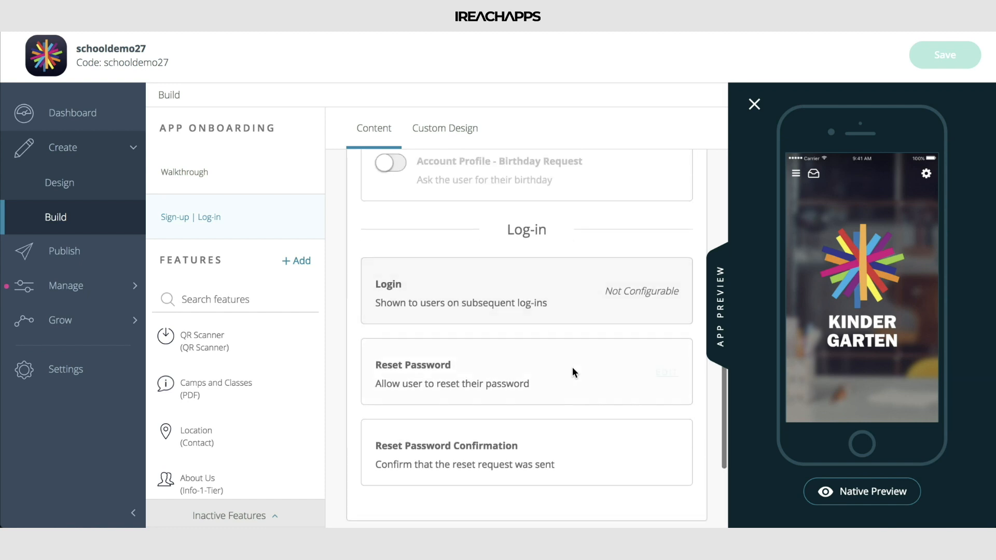
{"action": "left_click", "coordinate": [666, 372]}
{"action": "scroll", "coordinate": [578, 369], "scroll_direction": "down", "scroll_amount": 3}
{"action": "scroll", "coordinate": [577, 369], "scroll_direction": "down", "scroll_amount": 3}
{"action": "scroll", "coordinate": [577, 363], "scroll_direction": "up", "scroll_amount": 1}
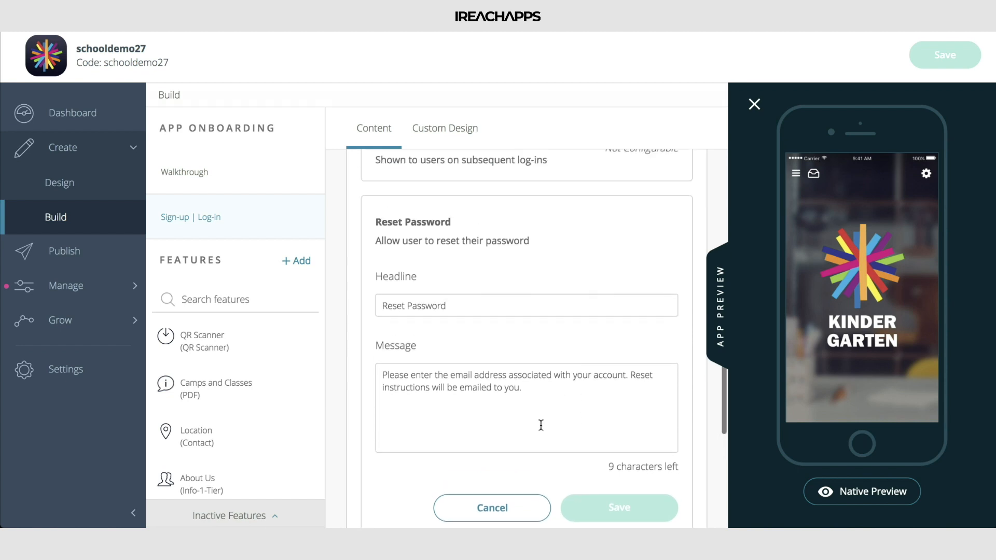
{"action": "left_click", "coordinate": [516, 505]}
{"action": "scroll", "coordinate": [548, 288], "scroll_direction": "up", "scroll_amount": 2}
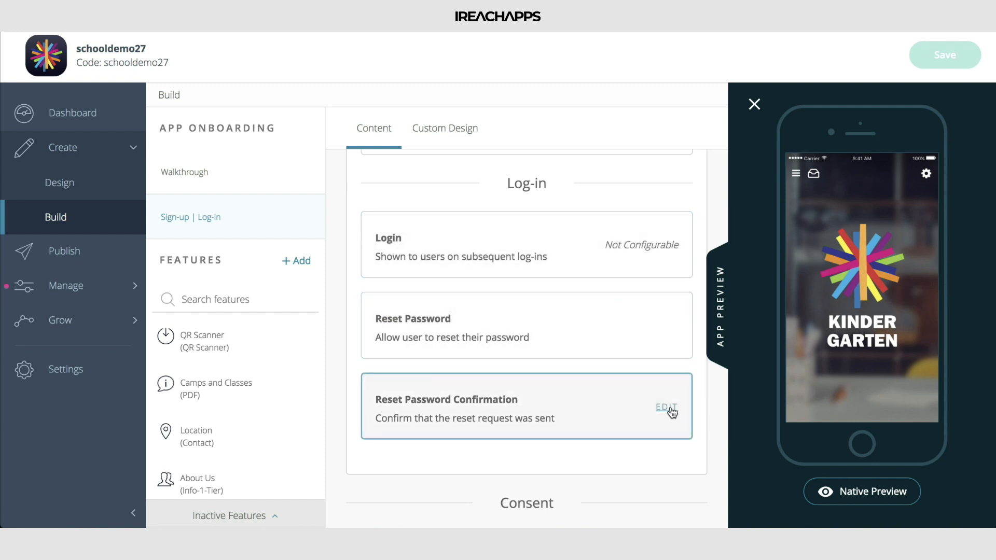
{"action": "left_click", "coordinate": [667, 407]}
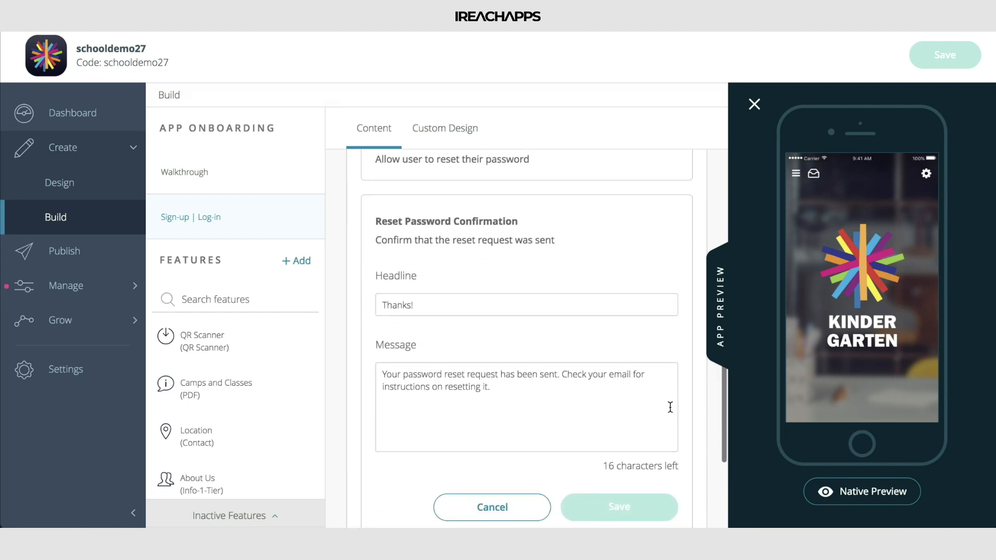
{"action": "left_click", "coordinate": [519, 504]}
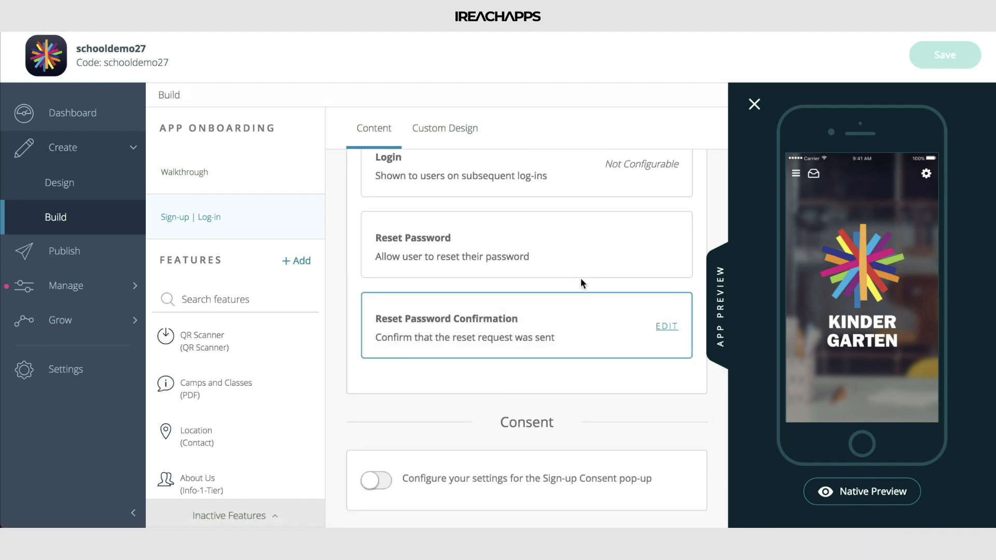
- Hide the app preview, enable the Sign-up Consent pop-up and open it for editing
{"action": "left_click", "coordinate": [721, 295]}
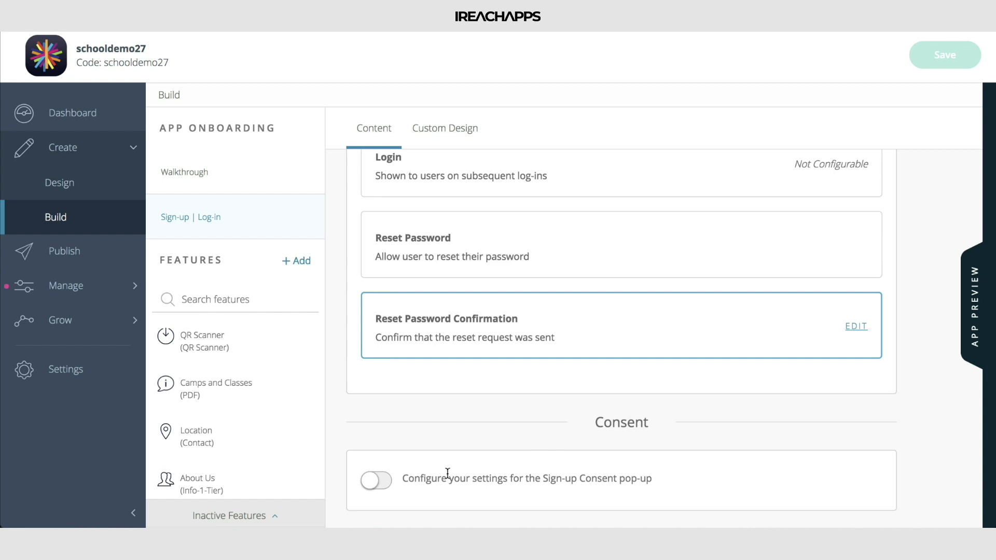
{"action": "left_click", "coordinate": [376, 480]}
{"action": "scroll", "coordinate": [661, 332], "scroll_direction": "down", "scroll_amount": 2}
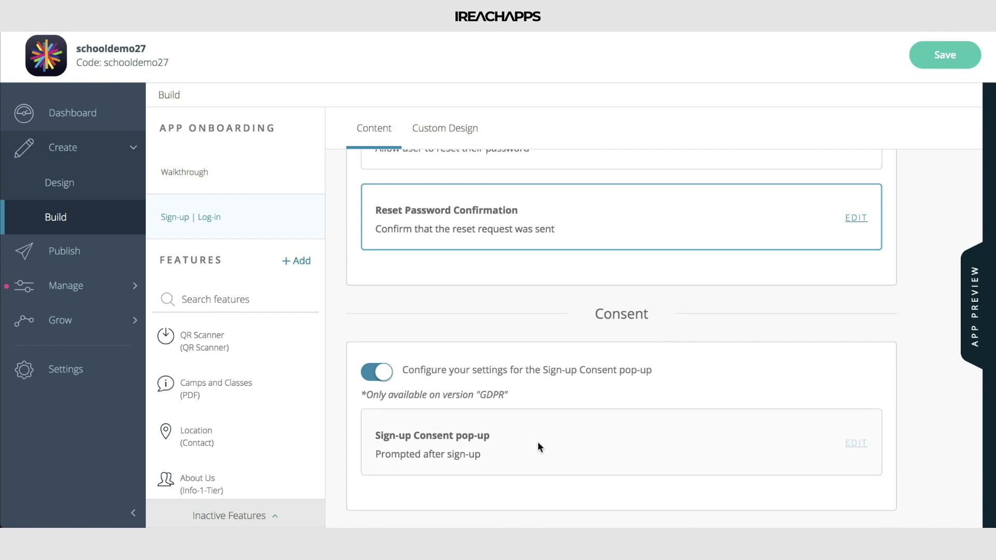
{"action": "left_click", "coordinate": [857, 444]}
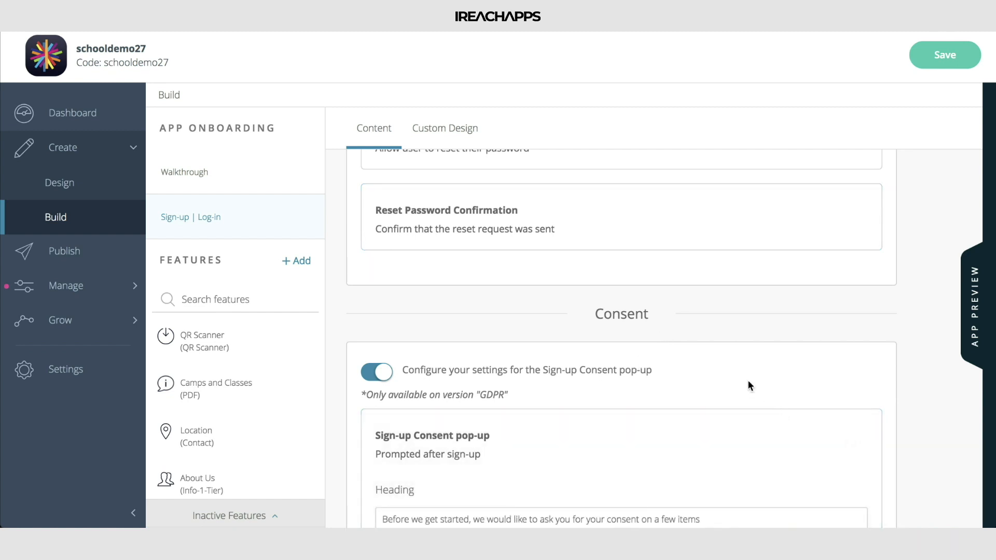
- Examine the consent pop-up's Heading, Email Marketing Message, Analytics Data Message and Show Children Consent option
{"action": "scroll", "coordinate": [748, 380], "scroll_direction": "down", "scroll_amount": 5}
{"action": "scroll", "coordinate": [748, 379], "scroll_direction": "up", "scroll_amount": 3}
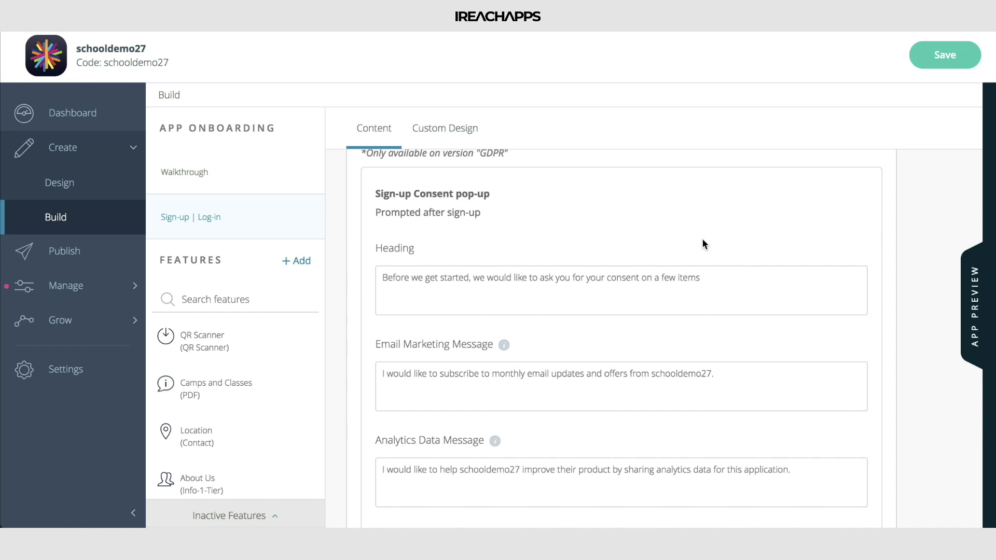
{"action": "right_click", "coordinate": [701, 243]}
{"action": "left_click", "coordinate": [679, 229]}
{"action": "scroll", "coordinate": [679, 225], "scroll_direction": "down", "scroll_amount": 1}
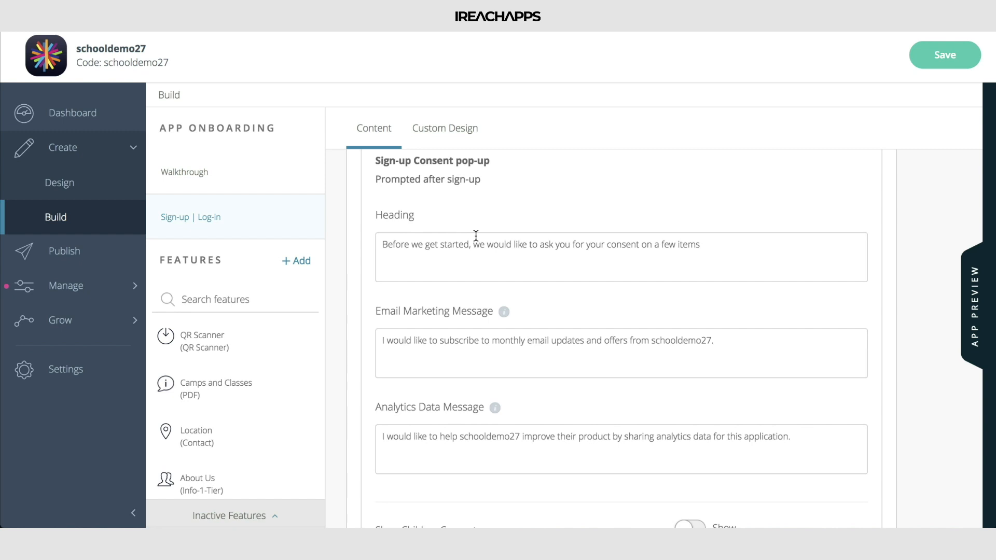
{"action": "left_click", "coordinate": [530, 337]}
{"action": "left_click", "coordinate": [579, 460]}
{"action": "scroll", "coordinate": [578, 460], "scroll_direction": "down", "scroll_amount": 2}
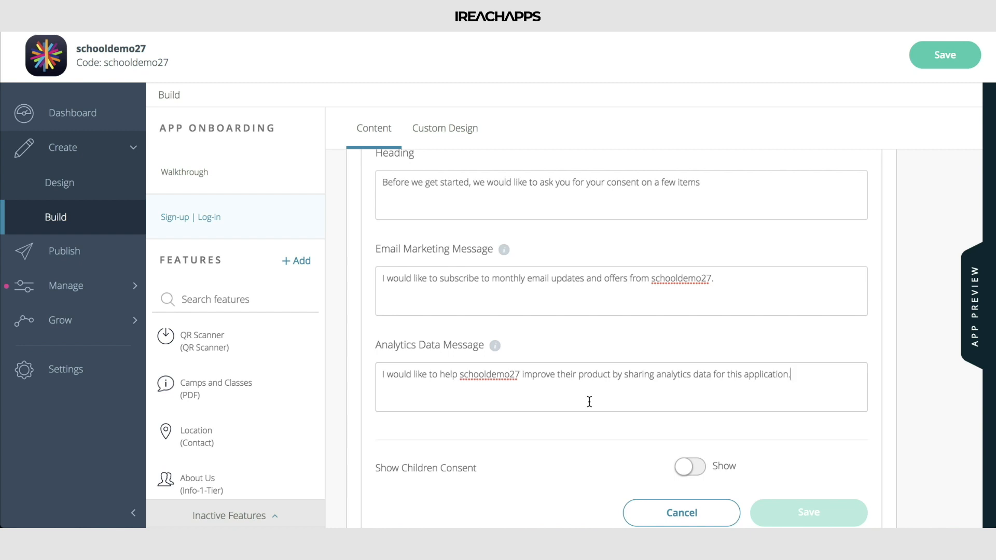
{"action": "scroll", "coordinate": [589, 402], "scroll_direction": "down", "scroll_amount": 2}
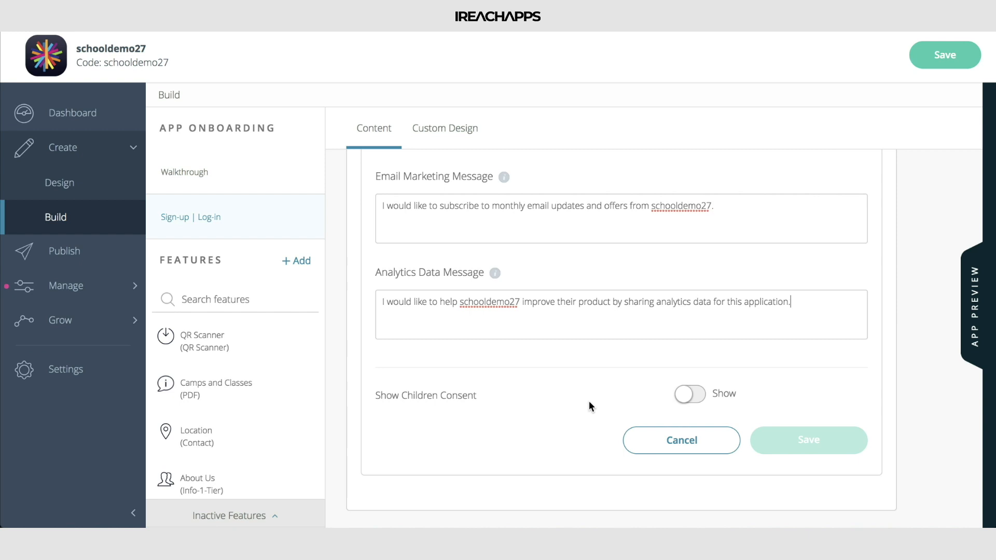
- Turn on Show Children Consent for the Sign-up Consent pop-up and save the changes to the app
{"action": "left_click", "coordinate": [698, 394]}
{"action": "scroll", "coordinate": [755, 391], "scroll_direction": "down", "scroll_amount": 1}
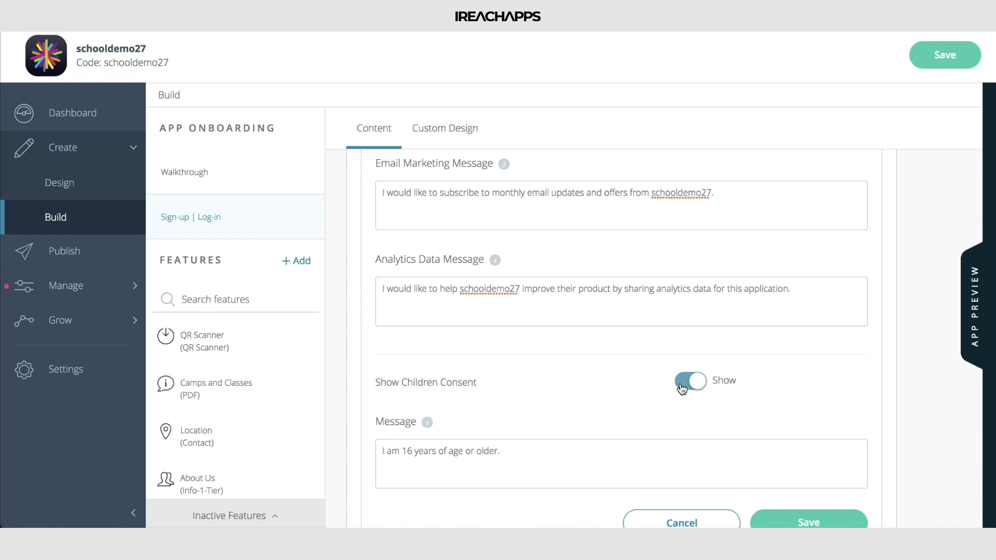
{"action": "scroll", "coordinate": [682, 388], "scroll_direction": "up", "scroll_amount": 4}
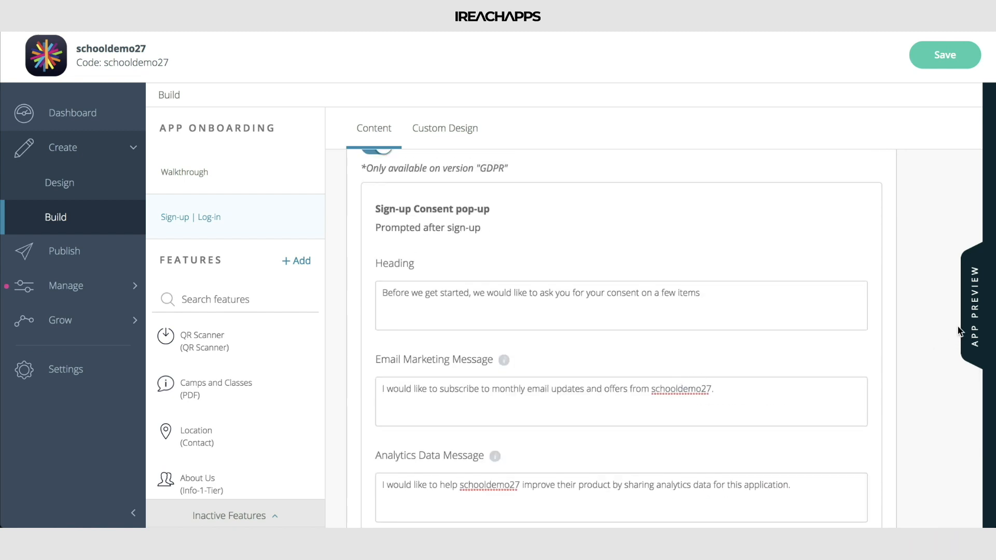
{"action": "left_click", "coordinate": [956, 62]}
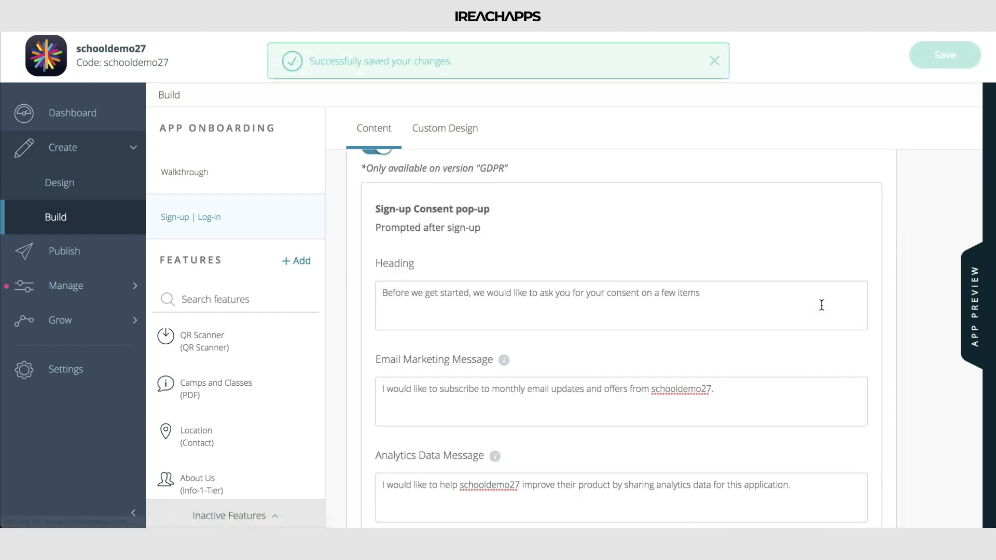
- Show the app preview to examine the consent pop-up, and return to the start of the App Onboarding Sign-up content
{"action": "scroll", "coordinate": [822, 305], "scroll_direction": "down", "scroll_amount": 1}
{"action": "left_click", "coordinate": [978, 327]}
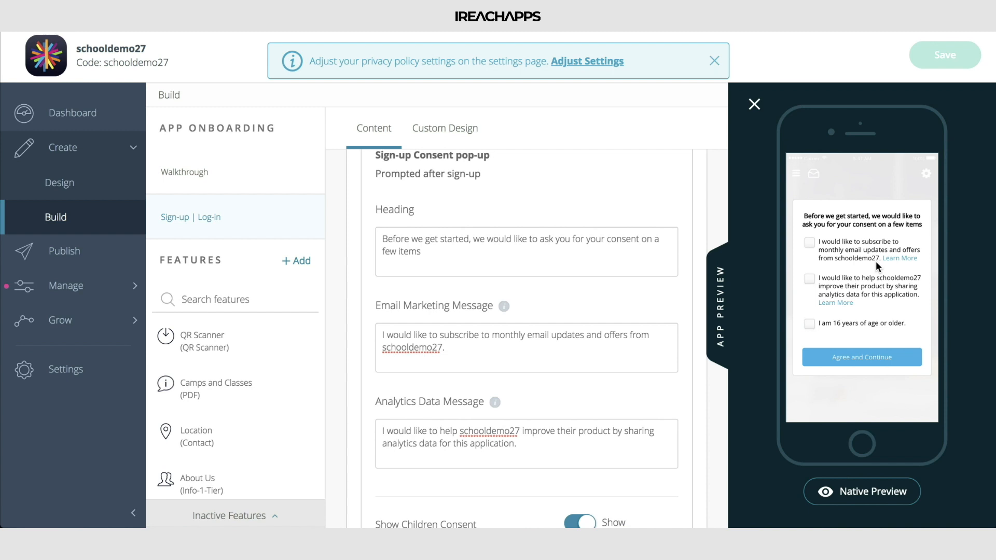
{"action": "scroll", "coordinate": [558, 156], "scroll_direction": "up", "scroll_amount": 10}
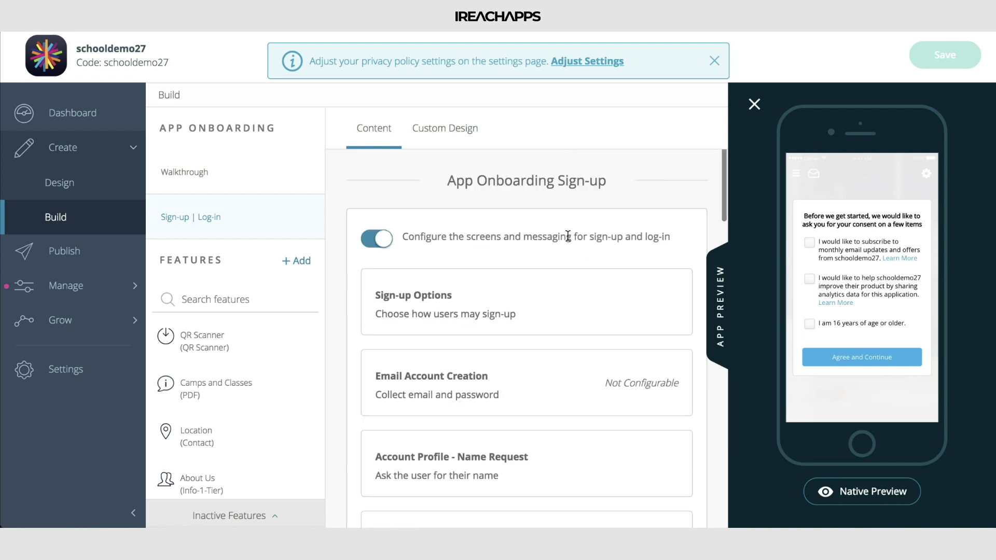